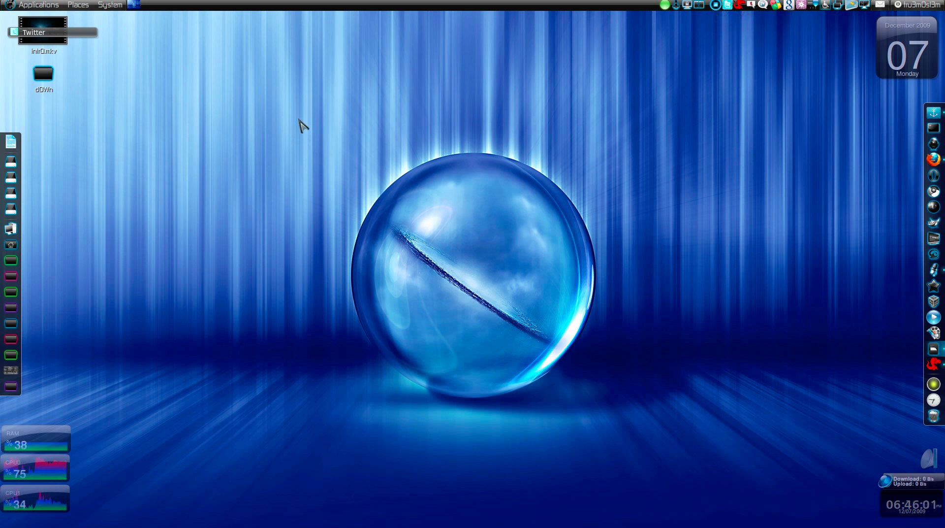
# - Browse the Replies, Favorites, Inbox and Search views of the Qwit Twitter client
pyautogui.moveTo(299, 119); pyautogui.dragTo(642, 364)
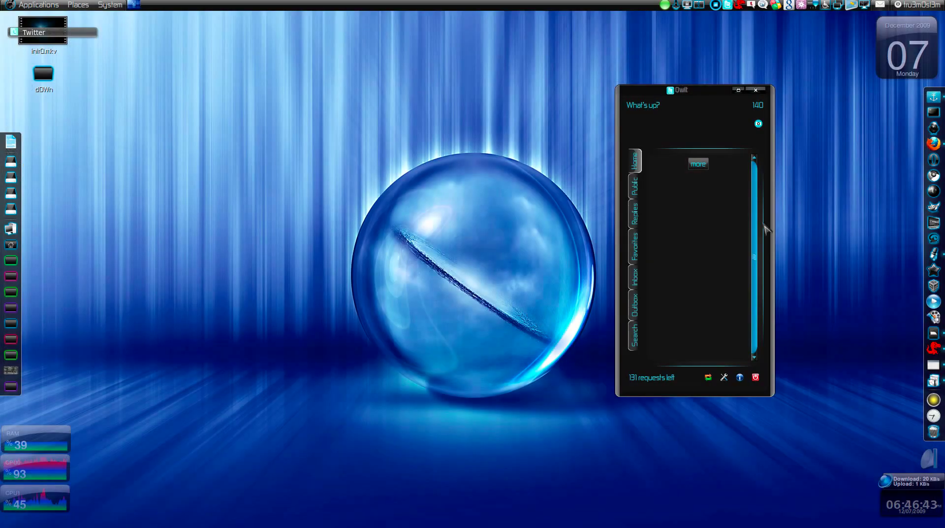
pyautogui.moveTo(682, 84); pyautogui.dragTo(660, 86)
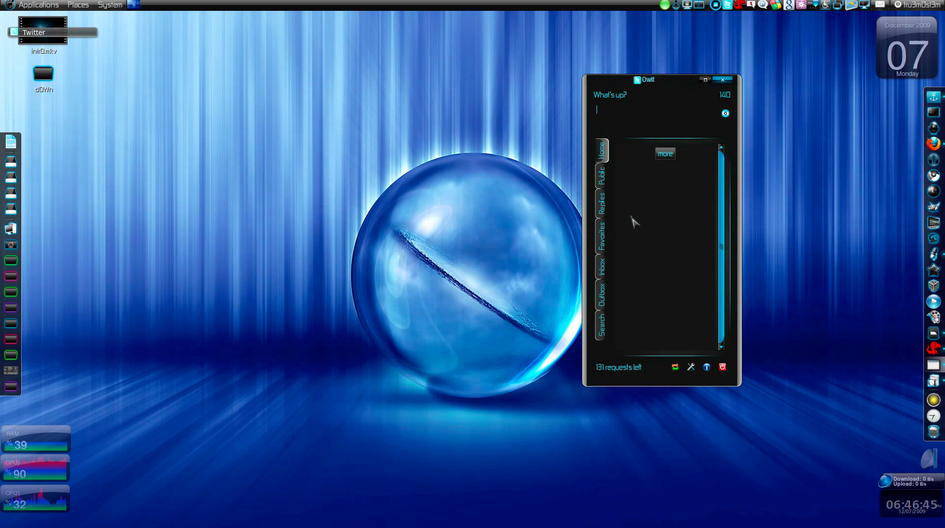
pyautogui.click(604, 204)
pyautogui.click(603, 235)
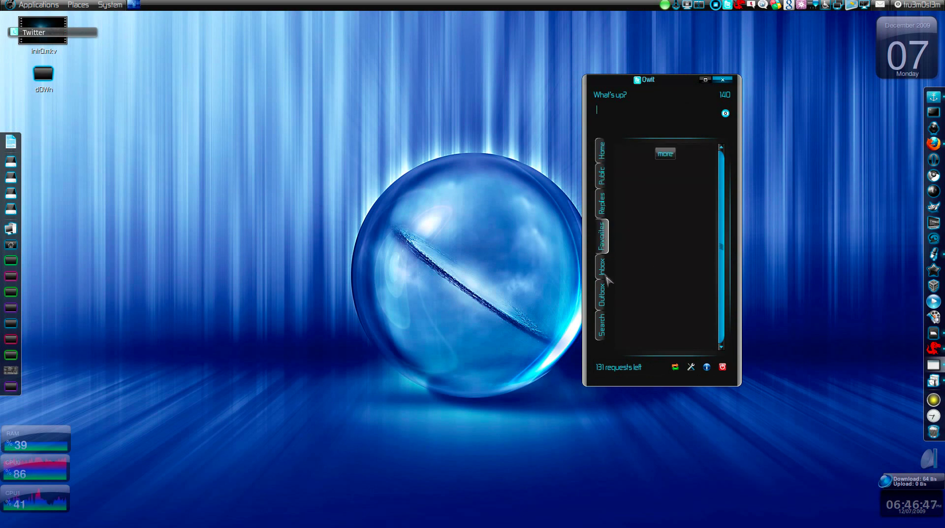
pyautogui.click(602, 266)
pyautogui.click(603, 277)
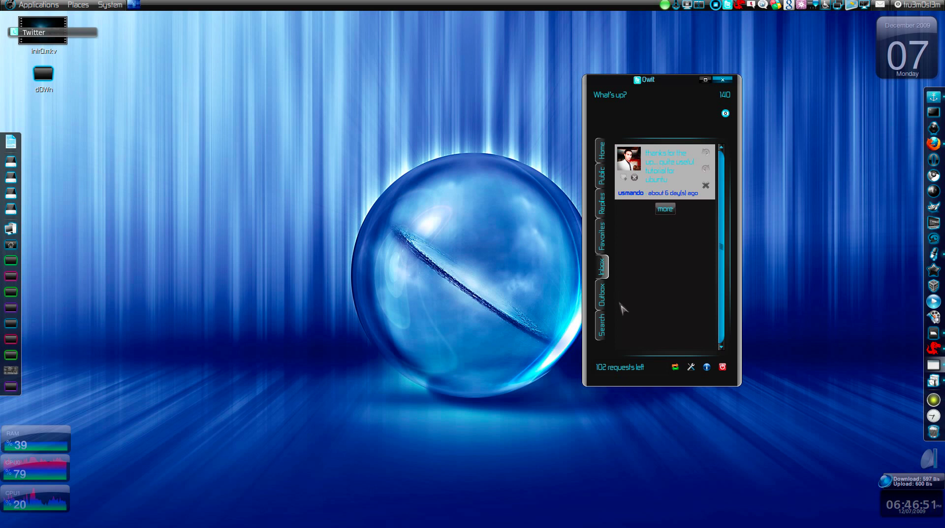
pyautogui.click(606, 328)
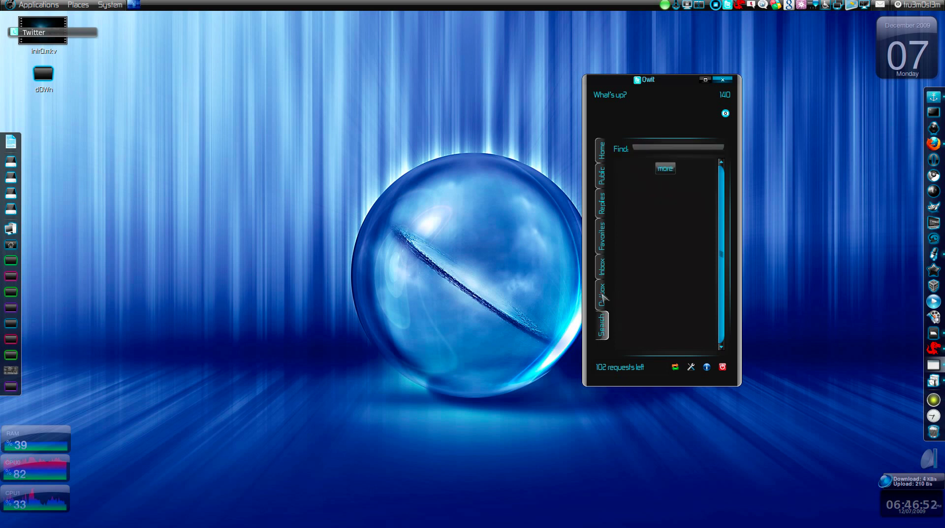
# - Review the Misc and Tabs settings of the user interface in Qwit's options, using the screen magnifier
pyautogui.click(692, 367)
pyautogui.click(642, 130)
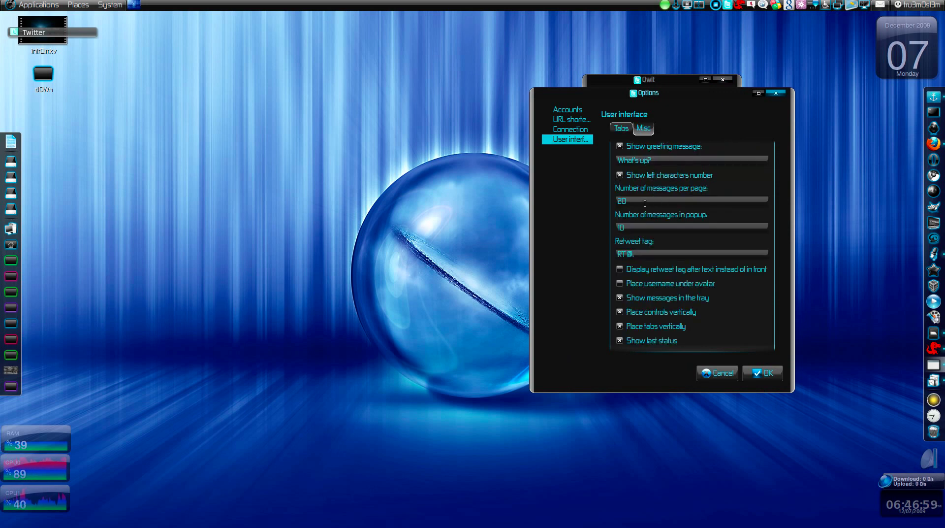
pyautogui.press('super+m')
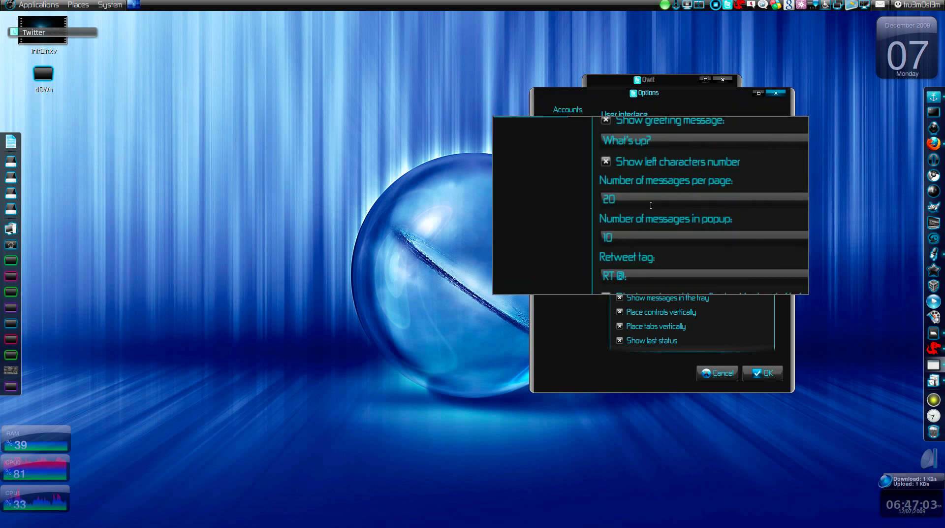
pyautogui.doubleClick(647, 202)
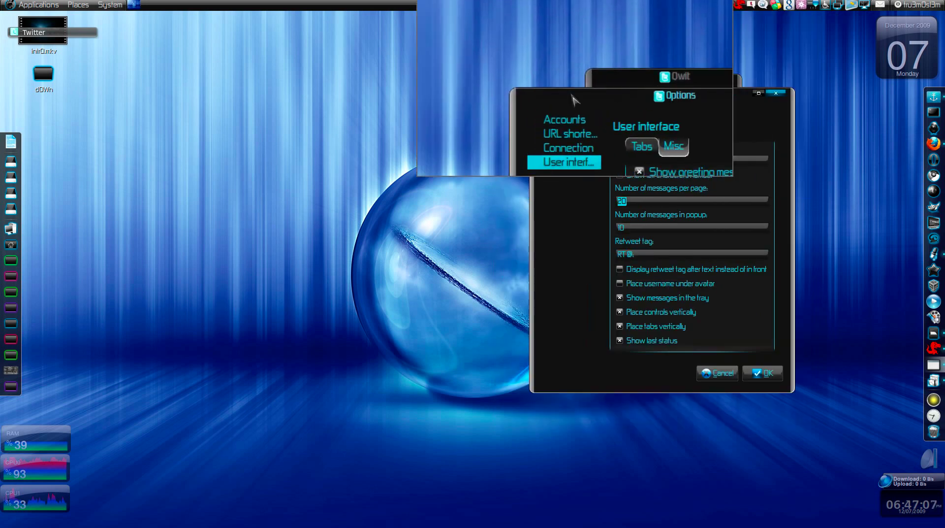
pyautogui.click(579, 131)
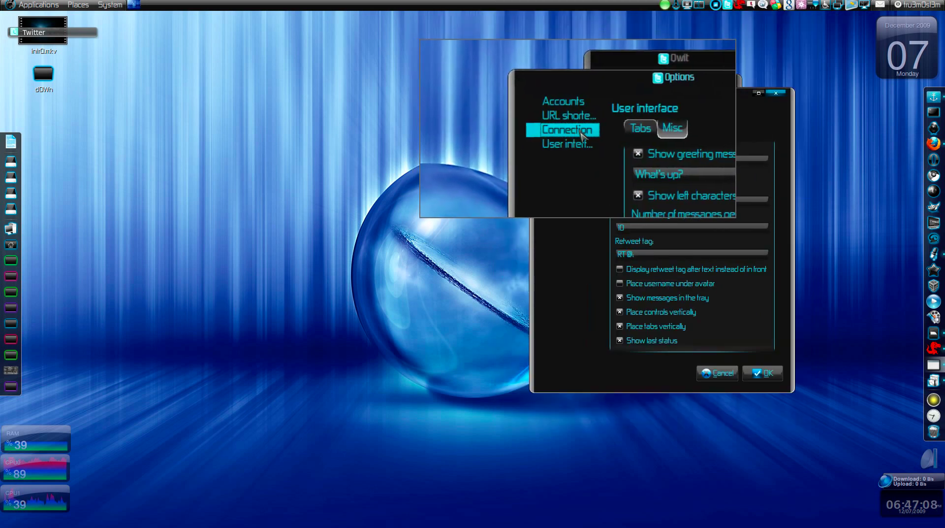
pyautogui.click(628, 132)
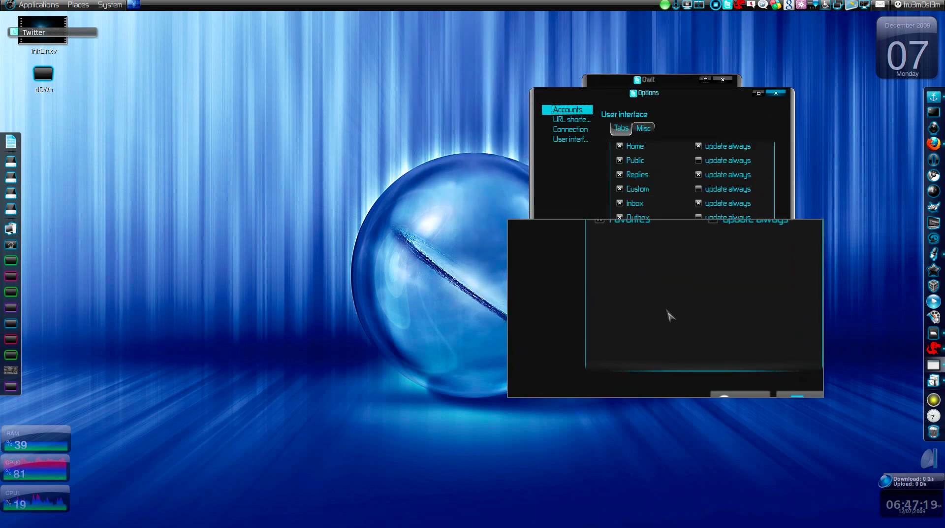
# - Examine the account settings and the form for adding a Twitter account, cancelling it without entering anything
pyautogui.click(579, 116)
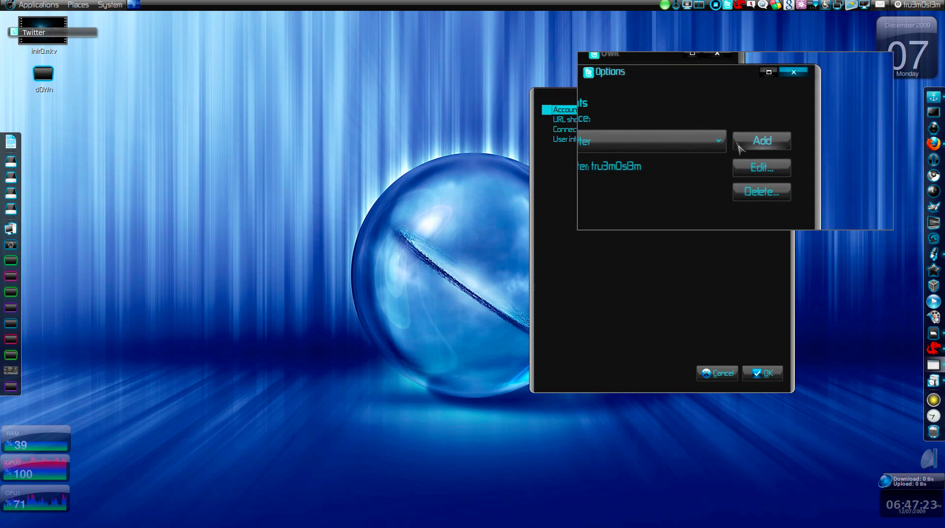
pyautogui.click(754, 159)
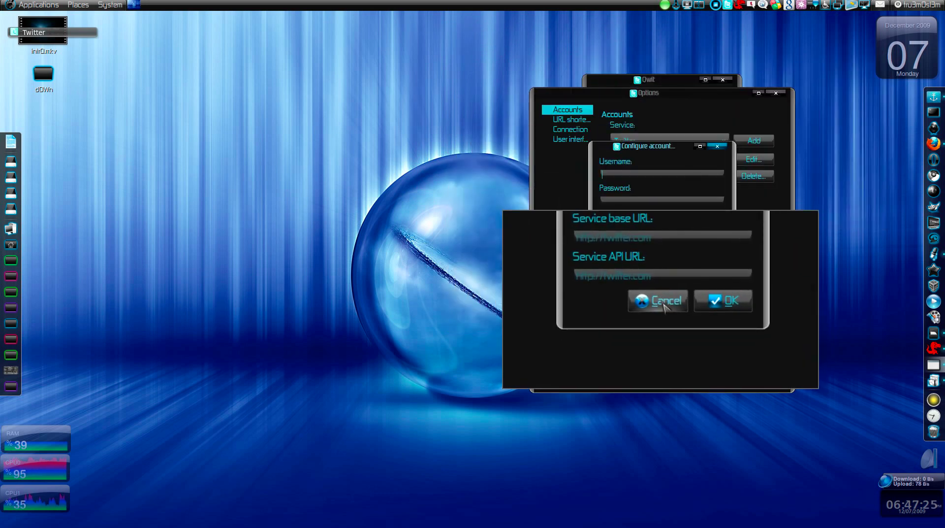
pyautogui.click(720, 310)
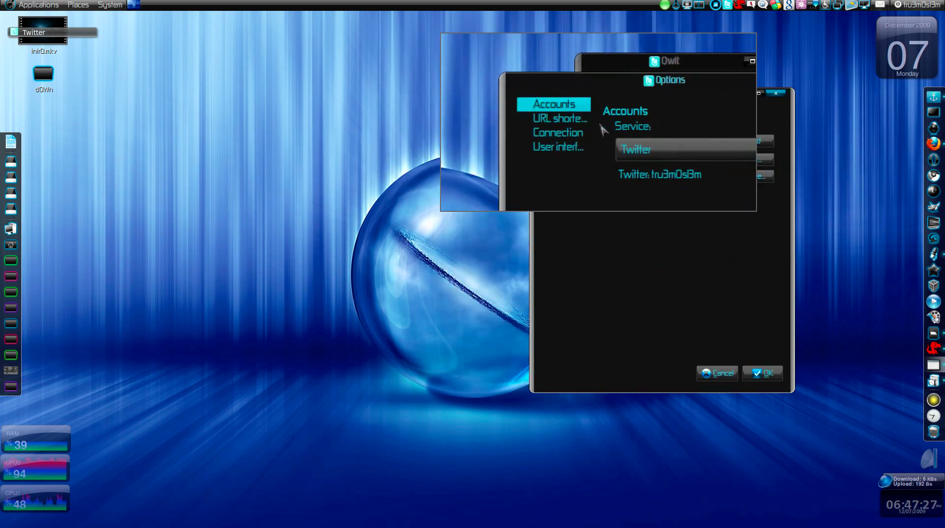
# - Check the URL shortener and proxy connection settings, and dismiss Qwit's options without saving
pyautogui.click(566, 121)
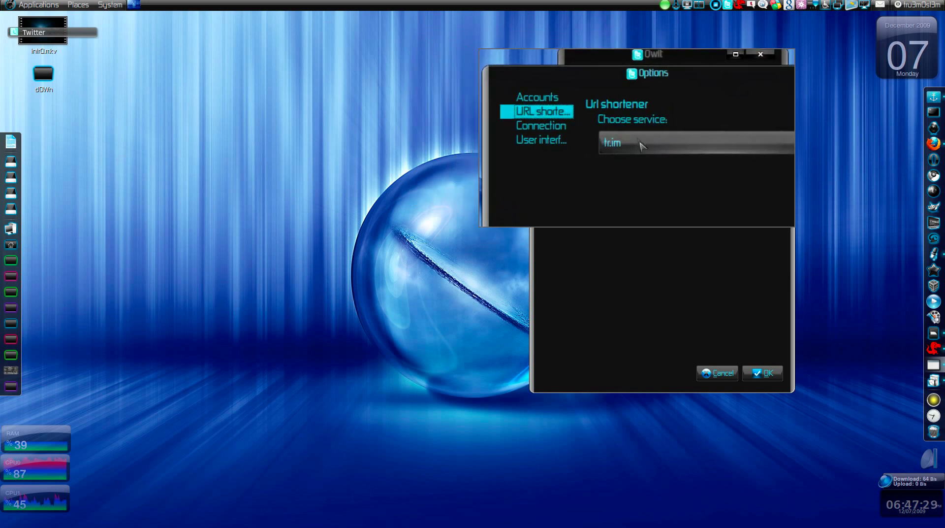
pyautogui.click(569, 125)
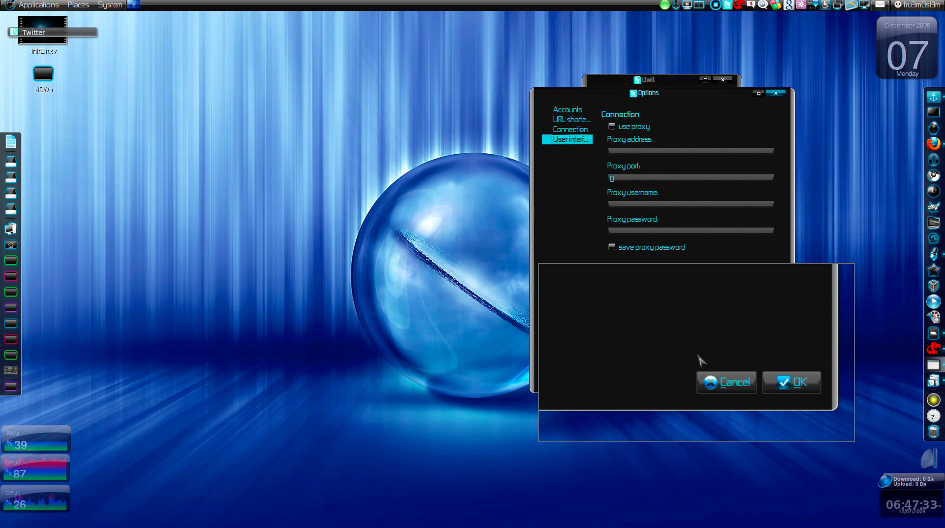
pyautogui.click(705, 373)
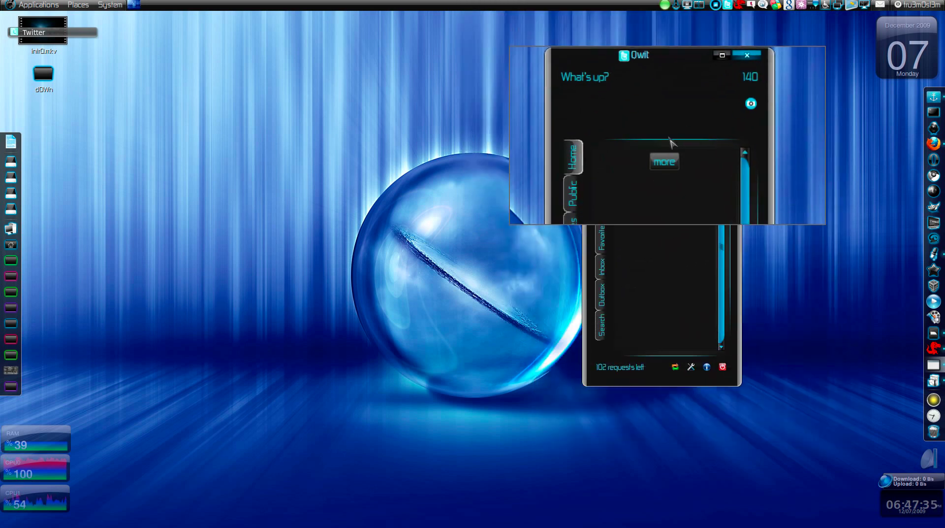
# - Turn off the screen magnifier and quit Qwit
pyautogui.press('super+m')
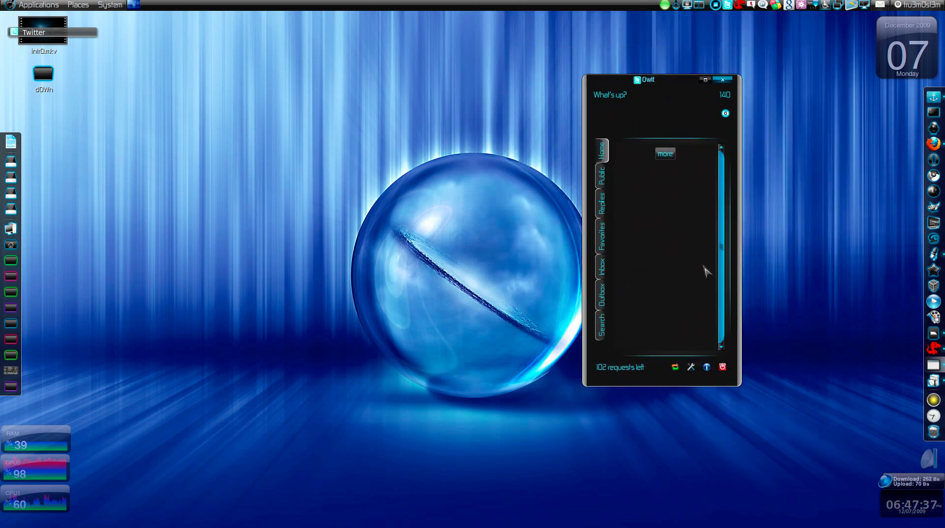
pyautogui.click(722, 367)
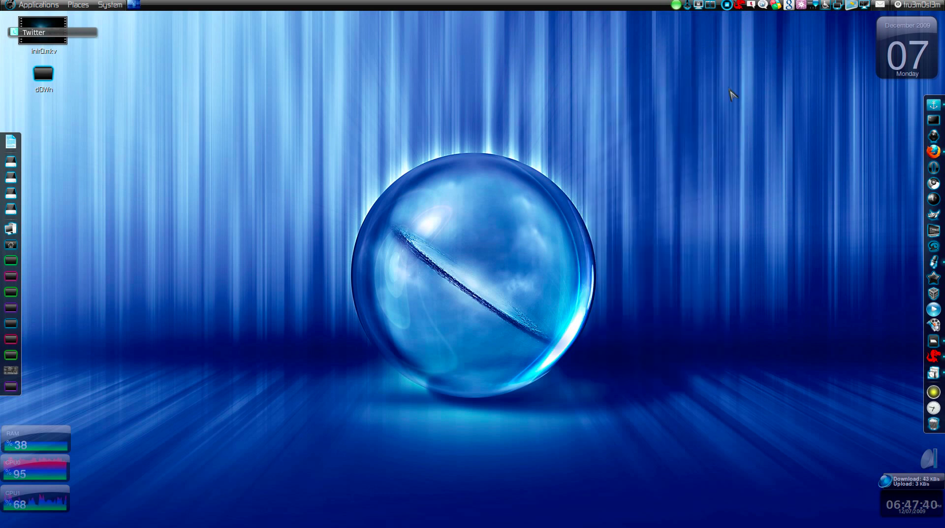
# - Switch to Twitux and display the newest tweet in full with the screen magnifier on
pyautogui.click(740, 10)
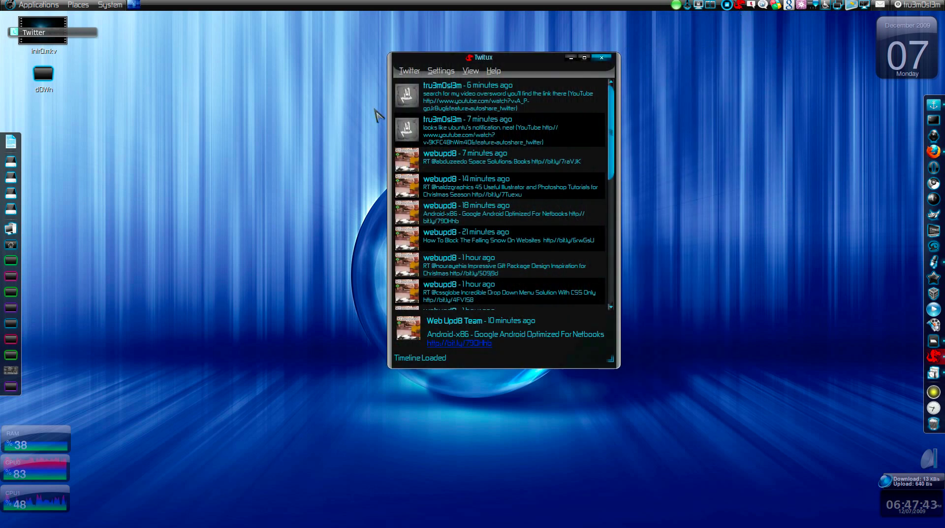
pyautogui.press('super+m')
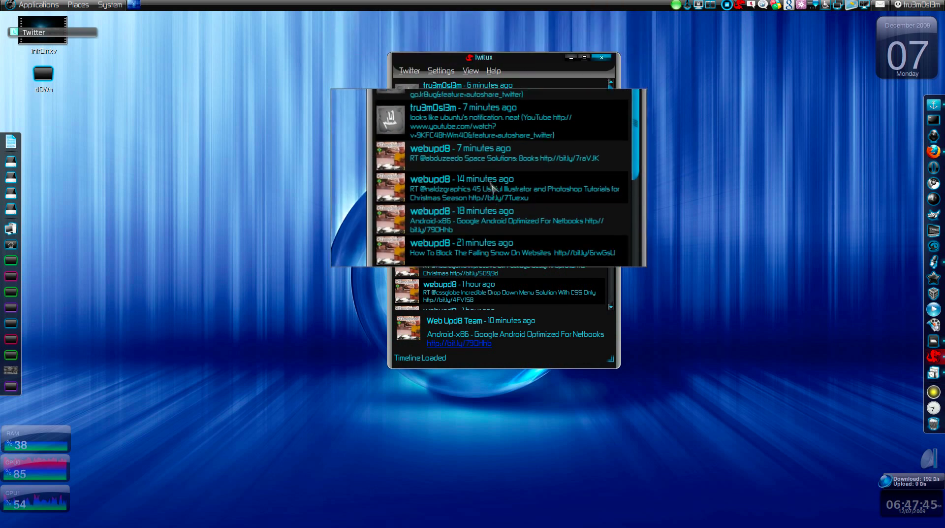
pyautogui.click(480, 99)
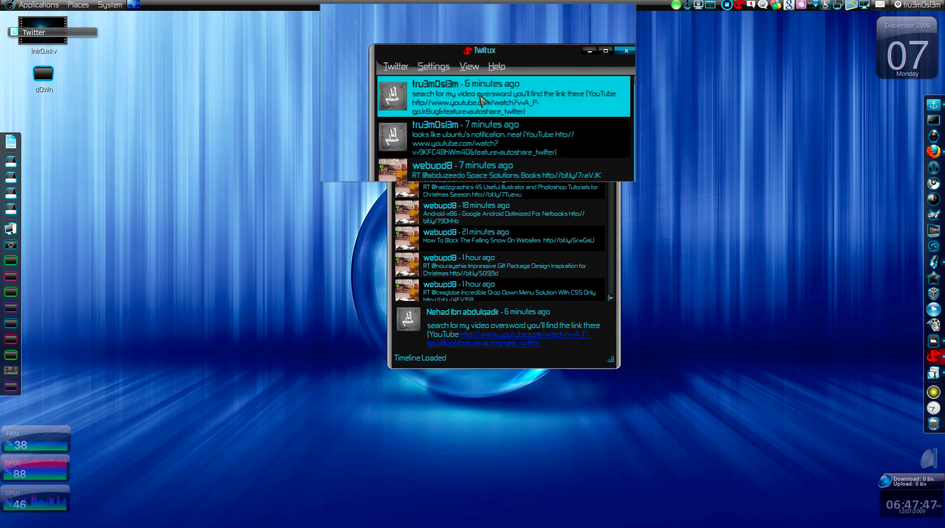
# - Set the default timeline to Friends and the retrieval interval to 3 minutes in Twitux's preferences
pyautogui.click(441, 70)
pyautogui.click(455, 96)
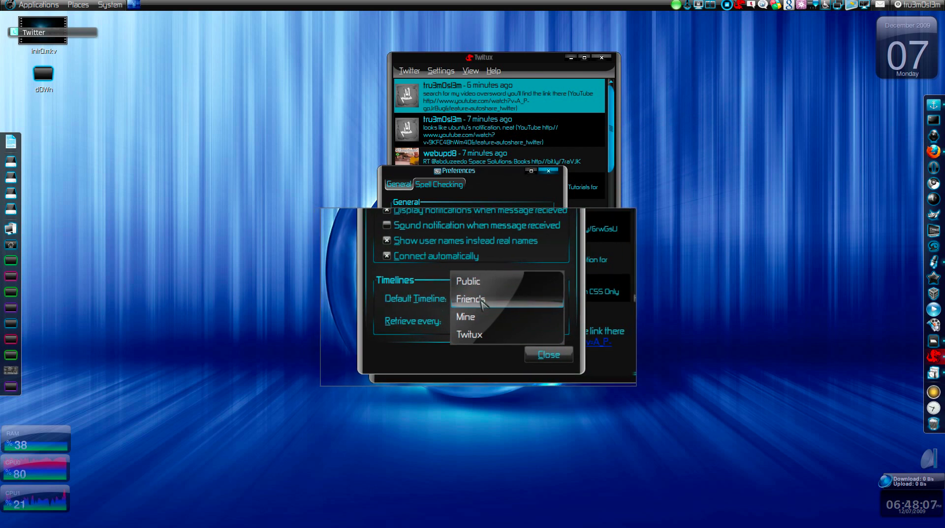
pyautogui.click(487, 320)
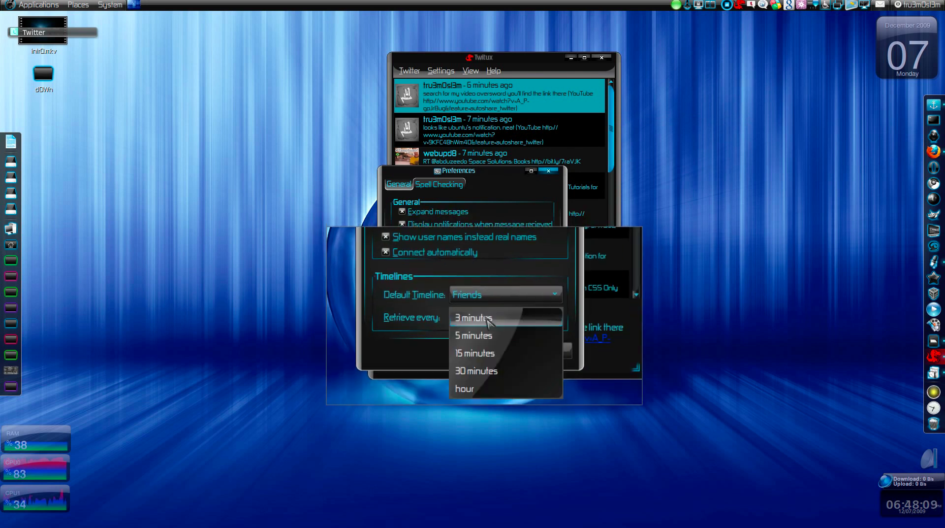
pyautogui.click(488, 320)
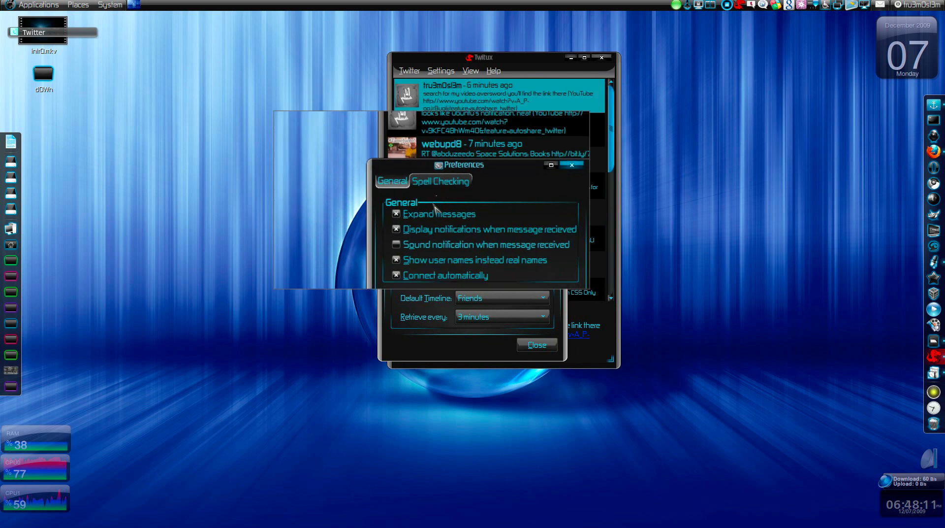
# - Review the spell checking and general notification preferences of Twitux and close the preferences
pyautogui.click(439, 173)
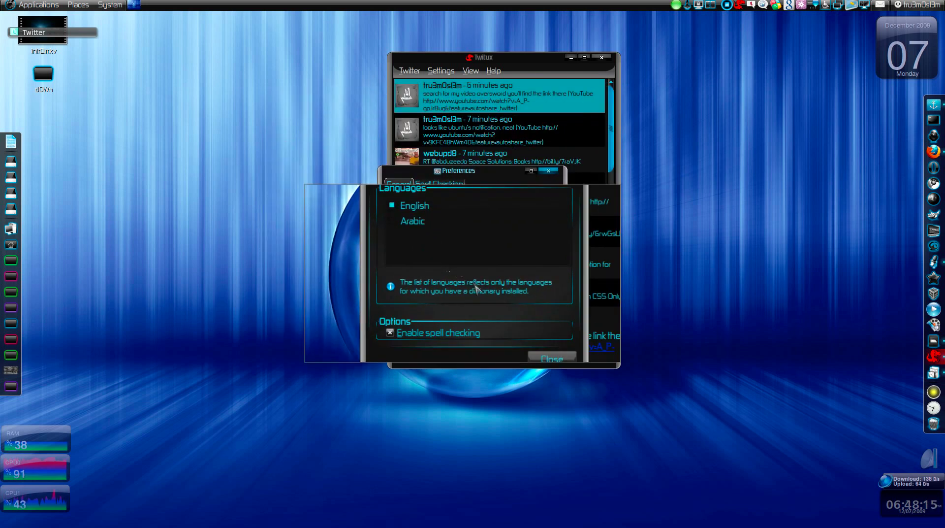
pyautogui.click(391, 183)
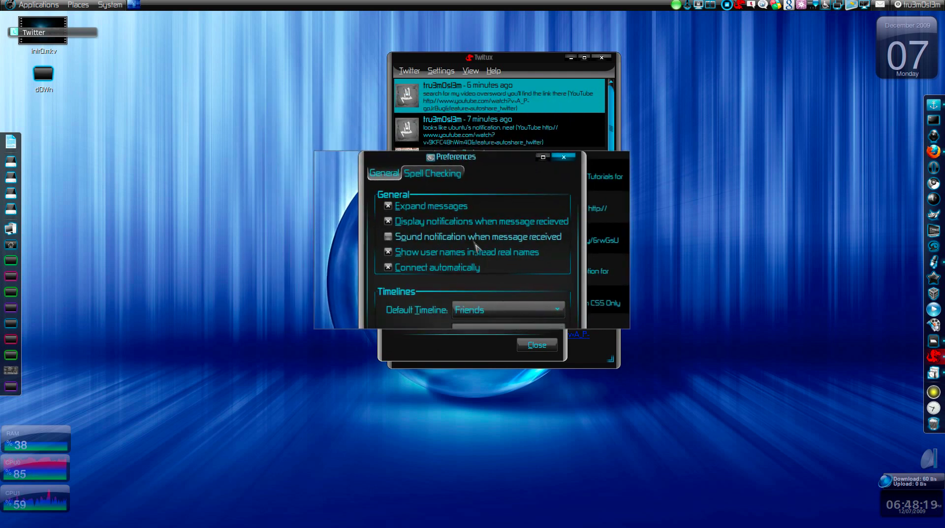
pyautogui.click(537, 344)
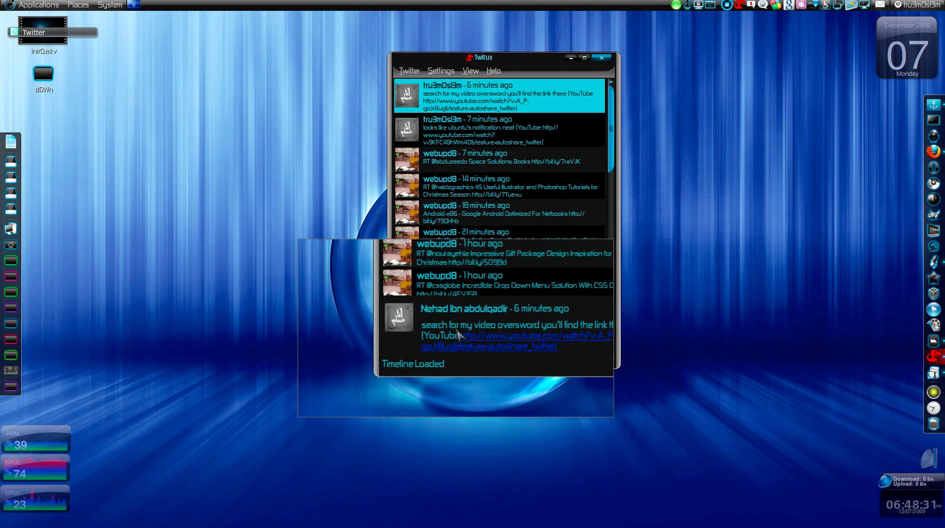
# - Read several tweets further down the Friends timeline, including the one about blocking falling snow on websites
pyautogui.click(477, 129)
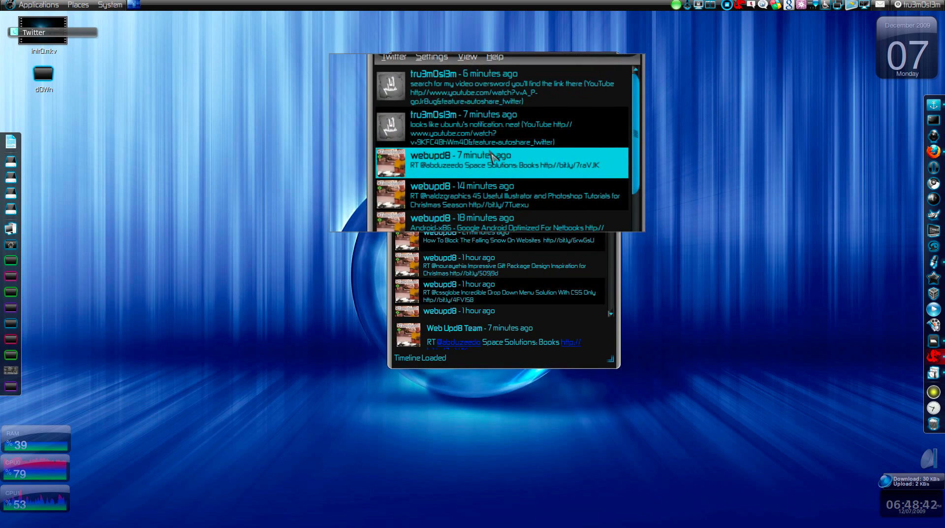
pyautogui.click(487, 193)
pyautogui.click(488, 241)
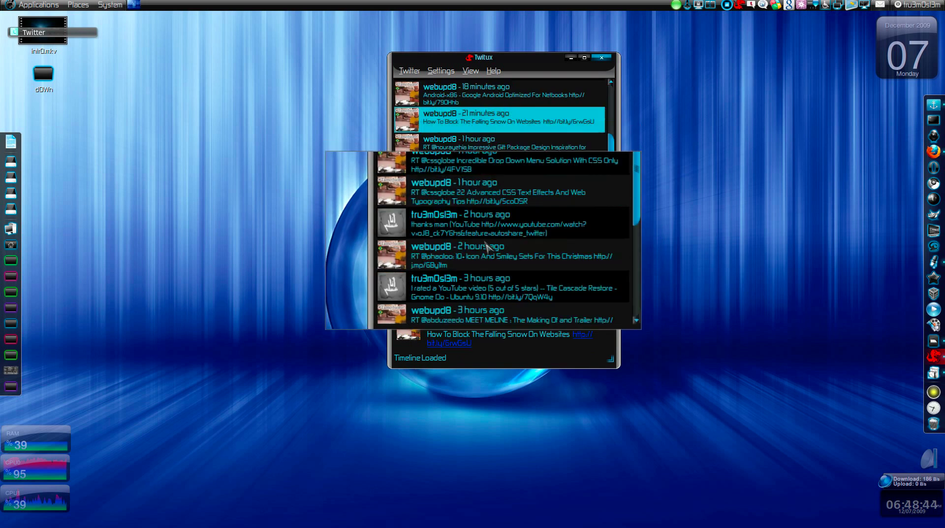
pyautogui.click(481, 294)
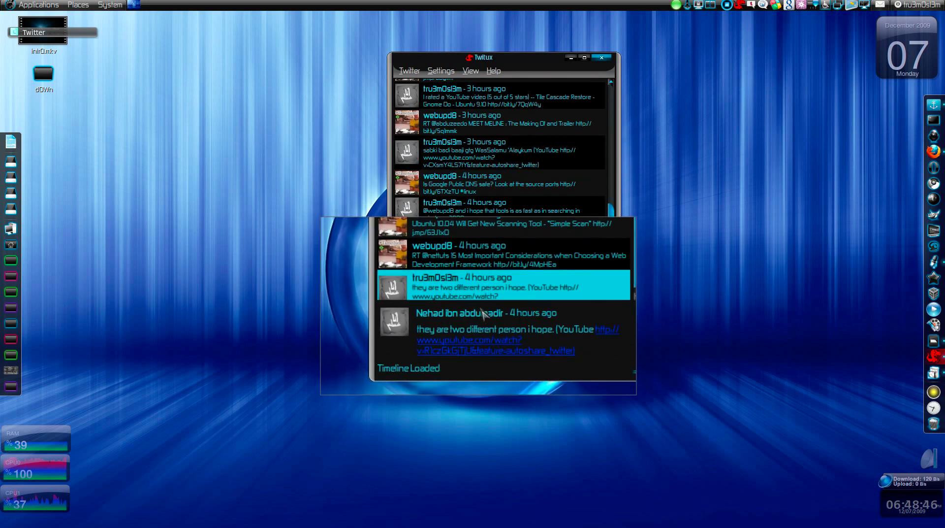
pyautogui.scroll(9, 480, 251)
# - Revisit the general and spell checking preferences, close them and return to the newest tweets in the timeline
pyautogui.click(441, 71)
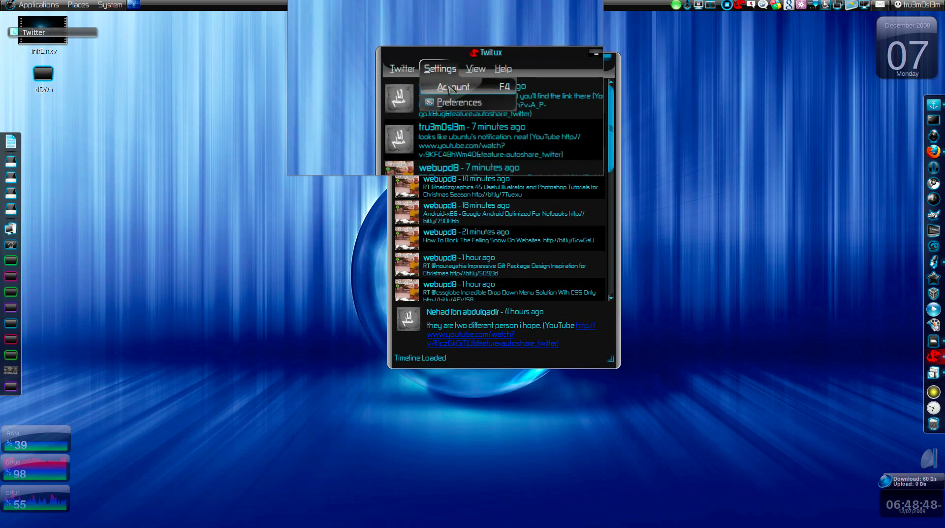
pyautogui.click(456, 100)
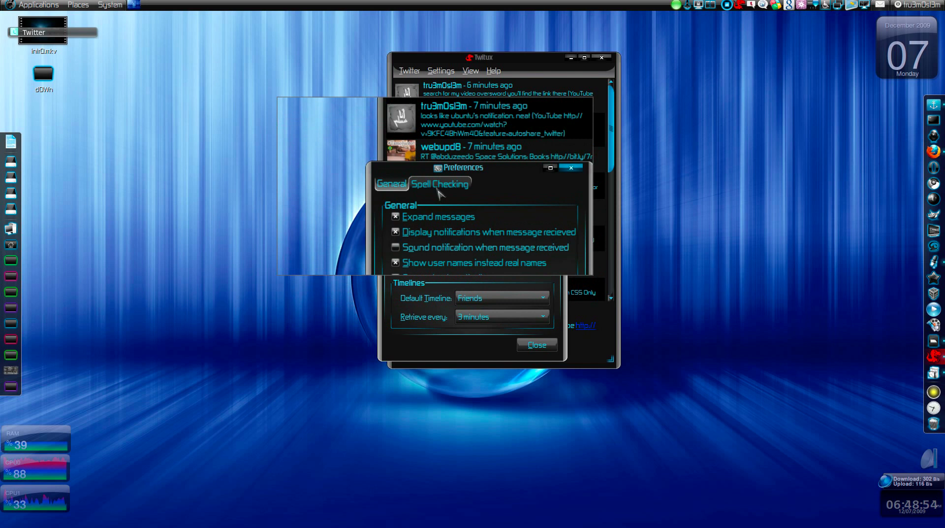
pyautogui.click(420, 184)
pyautogui.click(538, 345)
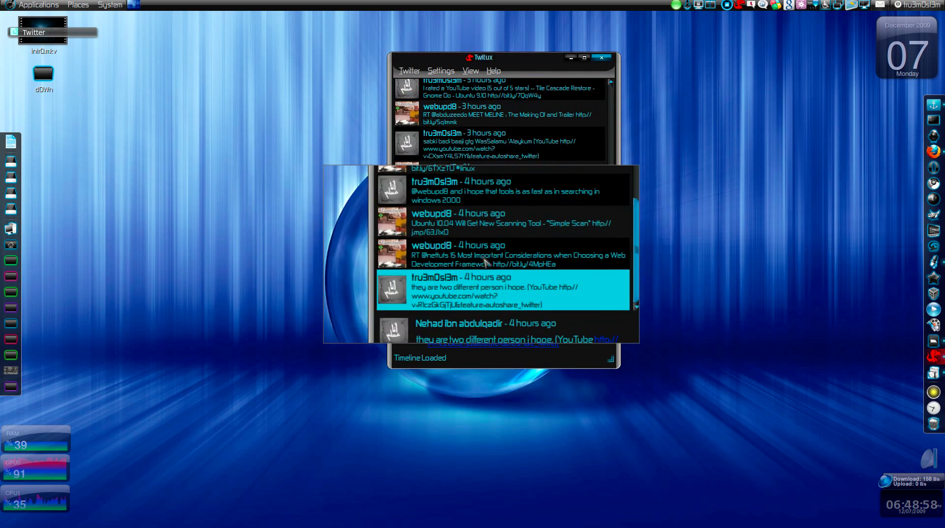
pyautogui.scroll(10, 485, 266)
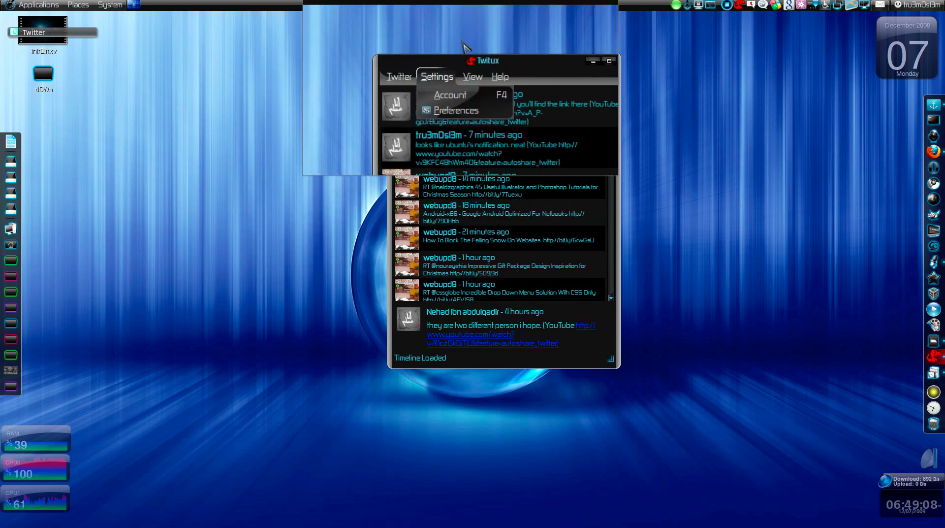
pyautogui.click(464, 57)
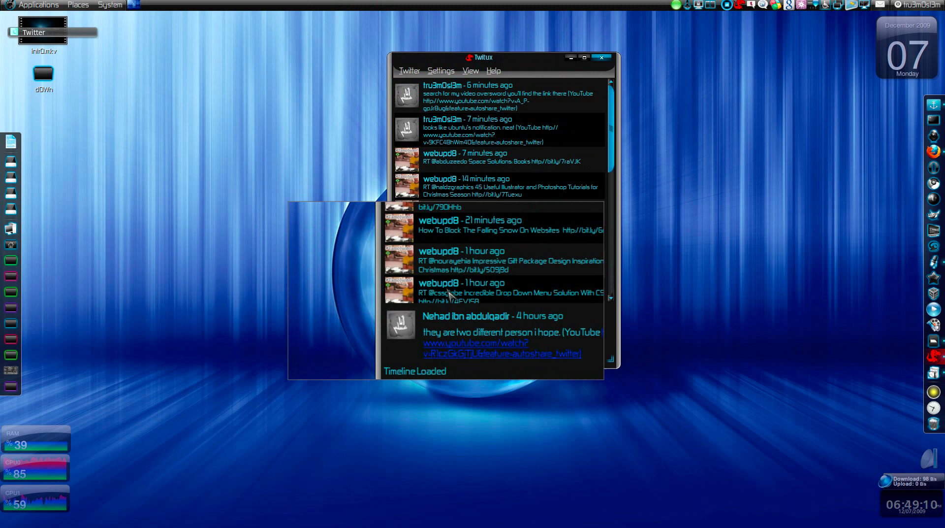
# - Read the oldest tweets in the Friends timeline, selecting the one about 15 considerations when choosing a web development framework
pyautogui.scroll(-5, 453, 269)
pyautogui.scroll(-5, 457, 263)
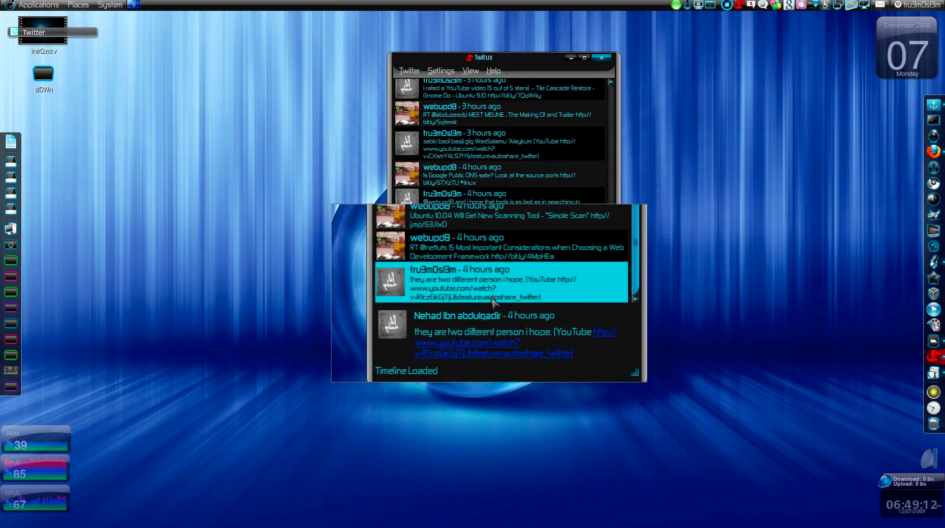
pyautogui.click(486, 259)
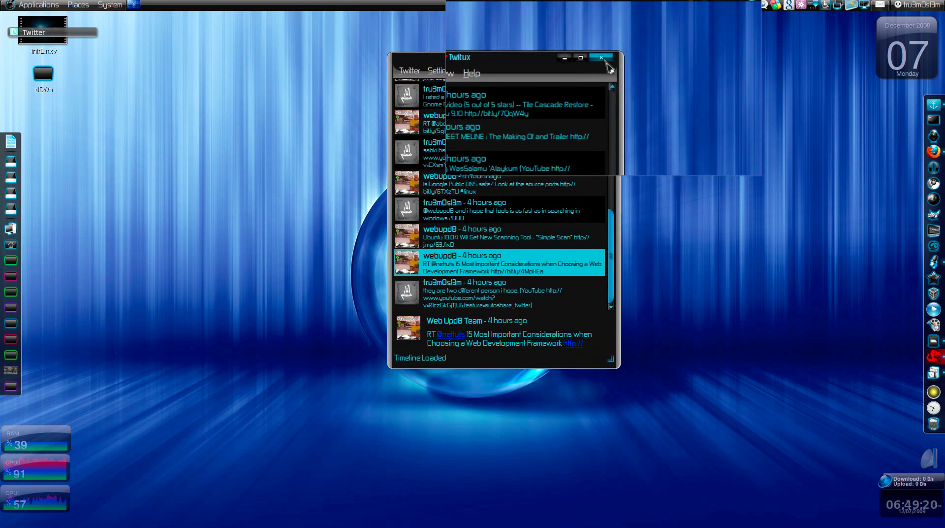
# - Close the Twitux window and quit the program completely
pyautogui.click(603, 58)
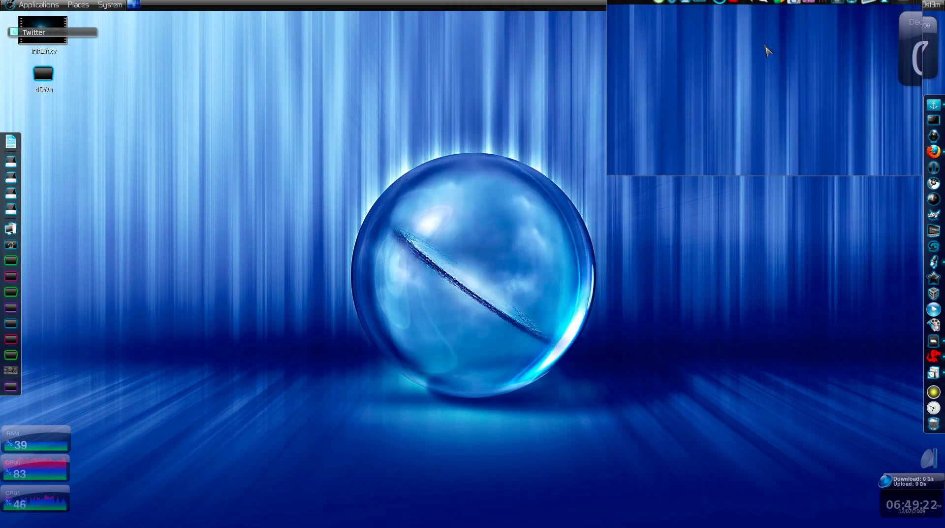
pyautogui.rightClick(763, 6)
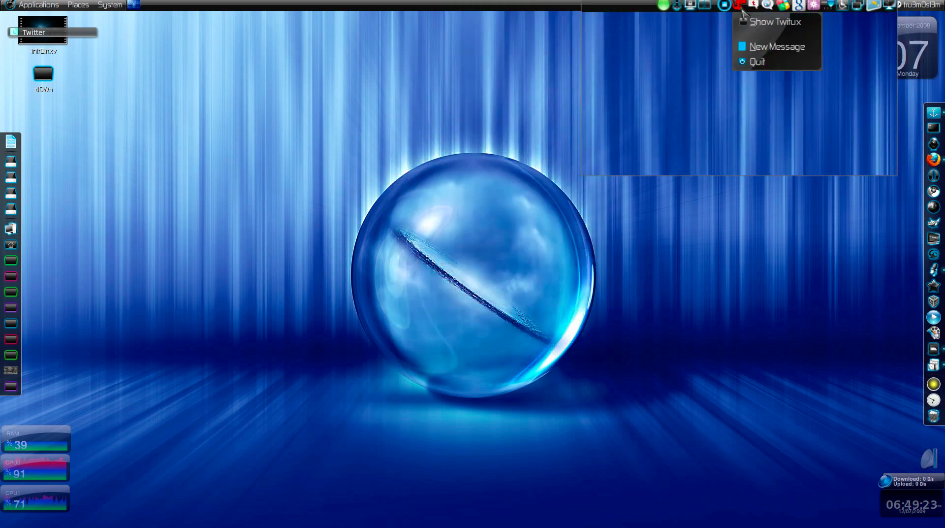
pyautogui.click(761, 55)
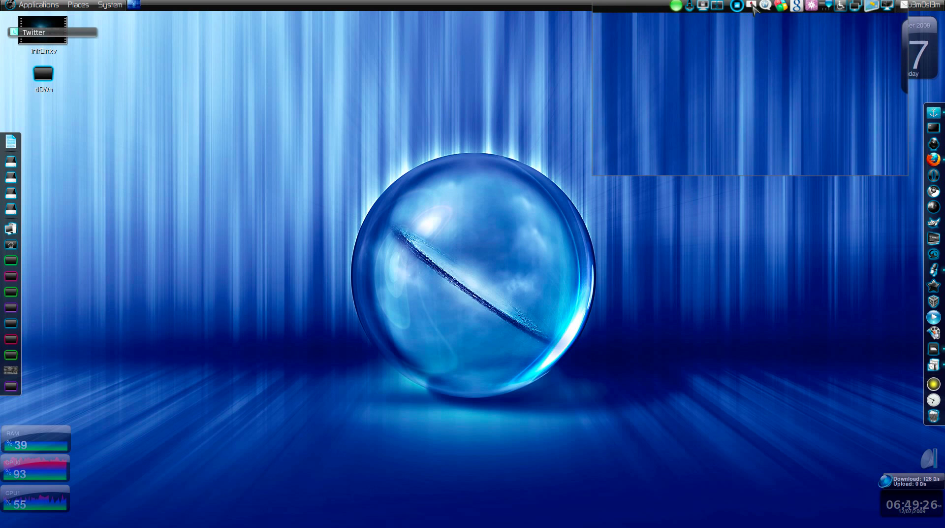
# - Switch to gTwitter and read several tweets throughout its timeline, including the Android-x86 one and the Illustrator and Photoshop tutorials one
pyautogui.click(755, 9)
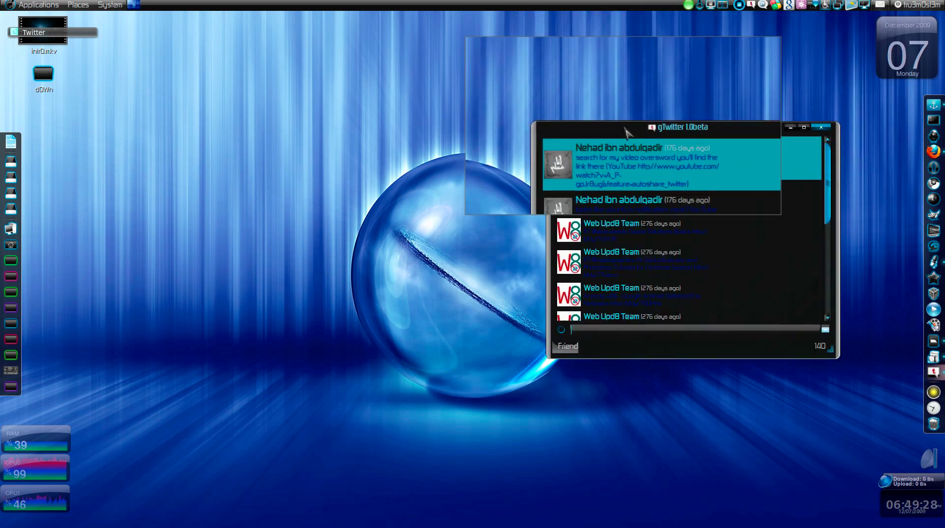
pyautogui.click(553, 157)
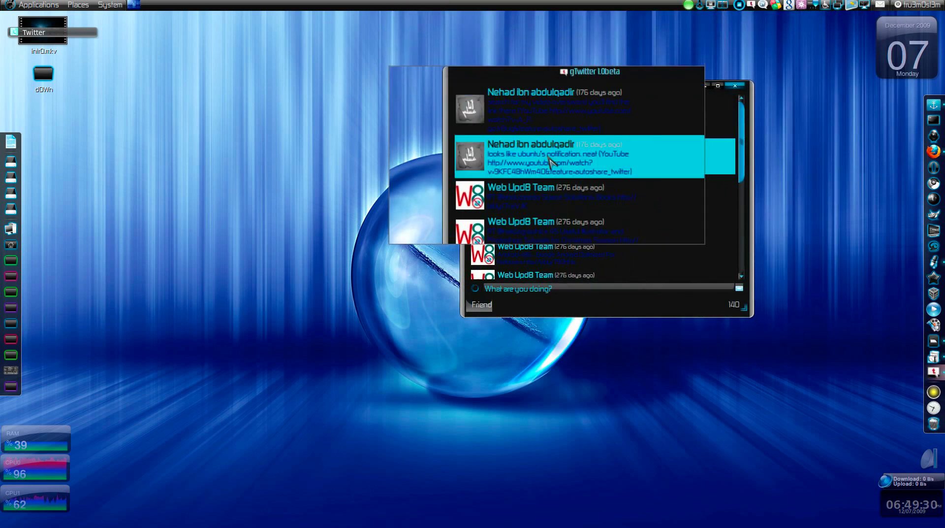
pyautogui.click(553, 118)
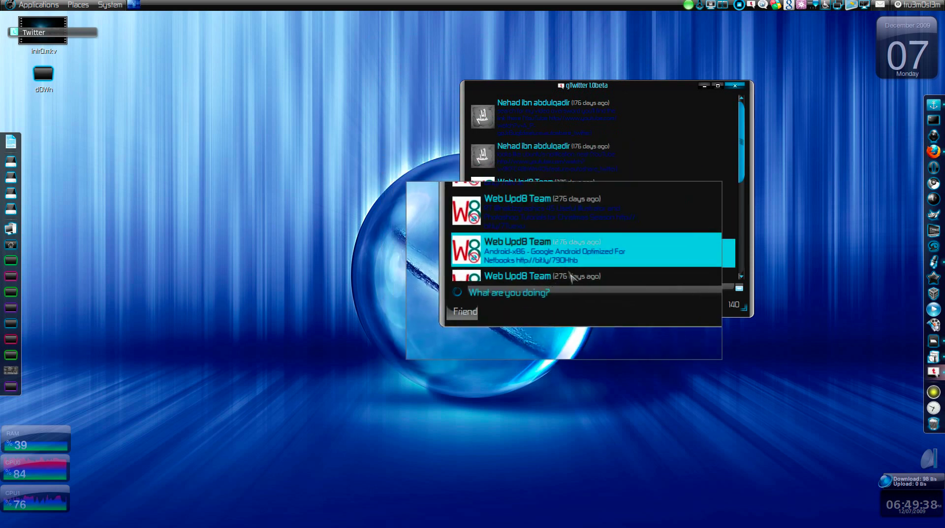
pyautogui.scroll(-2, 512, 242)
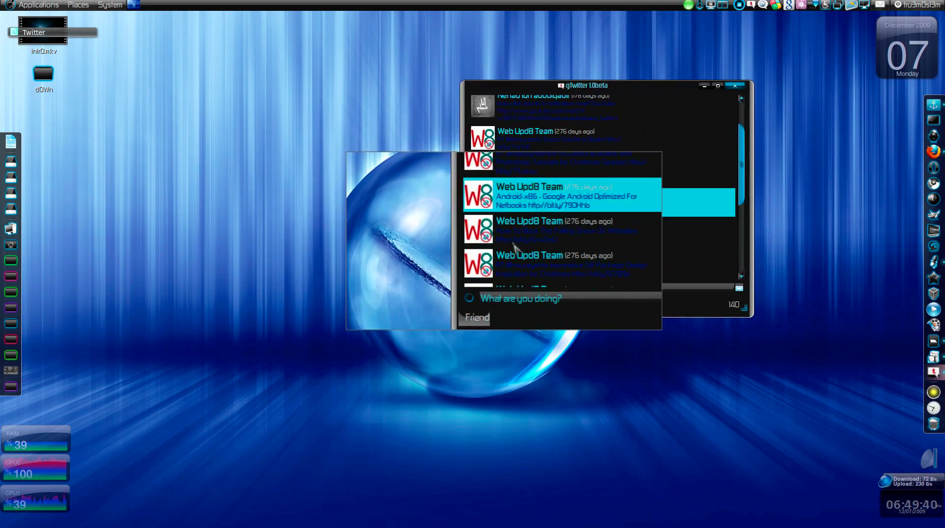
pyautogui.scroll(2, 511, 242)
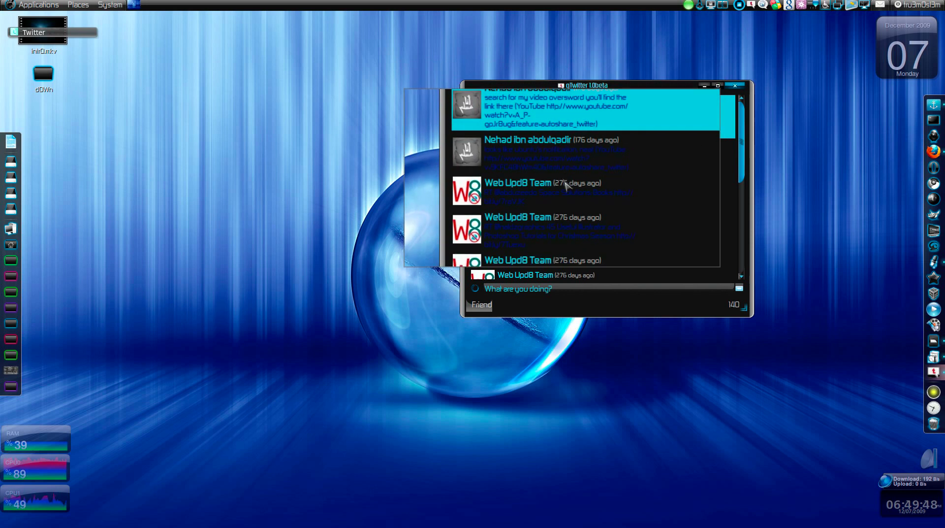
pyautogui.scroll(-5, 534, 253)
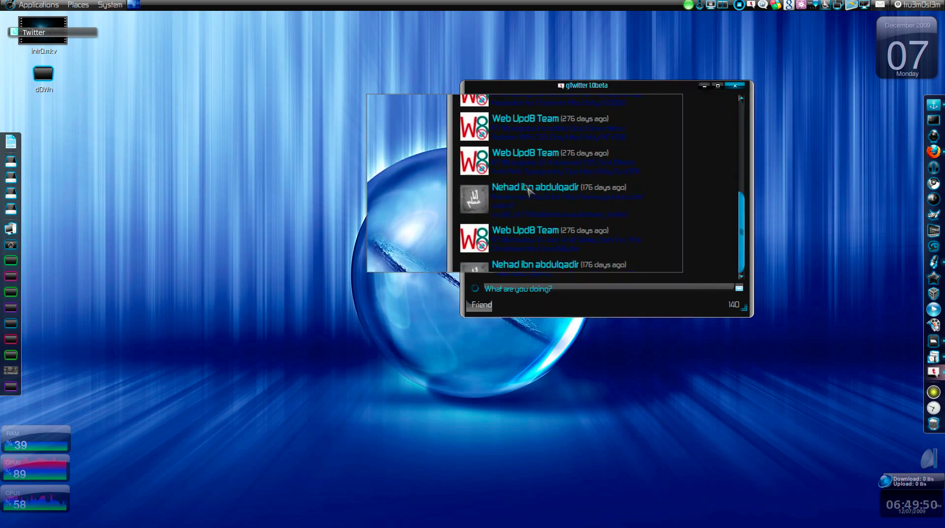
pyautogui.click(527, 187)
pyautogui.click(533, 228)
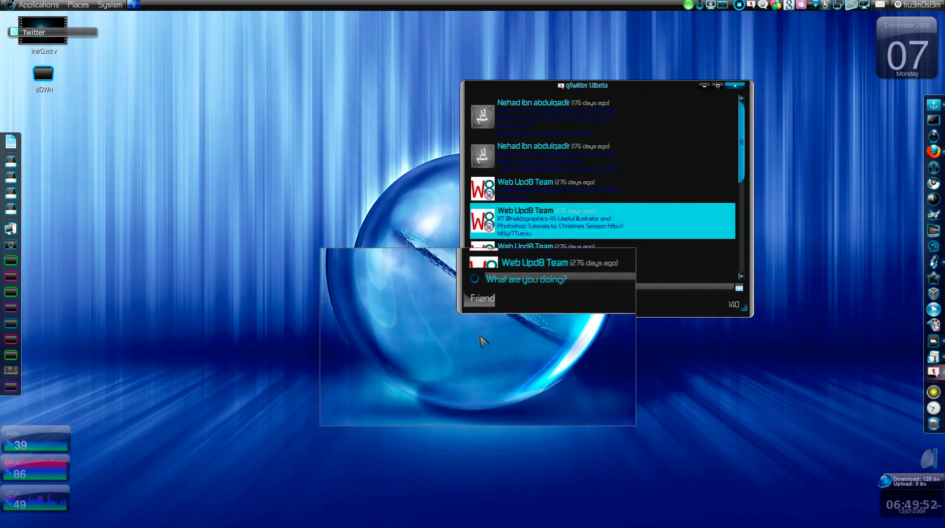
# - View the timeline choices behind gTwitter's Friend source, dismiss them and hide the window
pyautogui.click(479, 307)
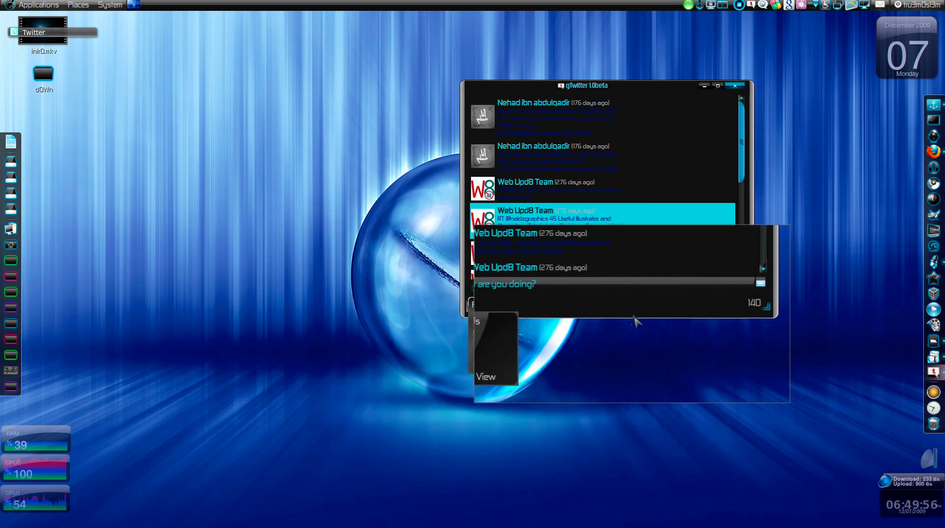
pyautogui.click(637, 314)
pyautogui.click(723, 91)
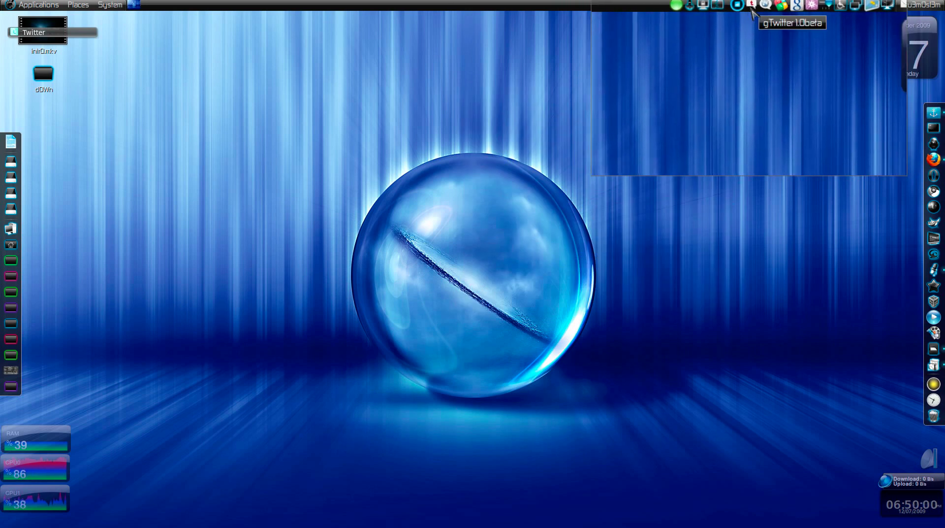
# - Review gTwitter's general preferences and its user image caching option, and close the preferences
pyautogui.rightClick(751, 6)
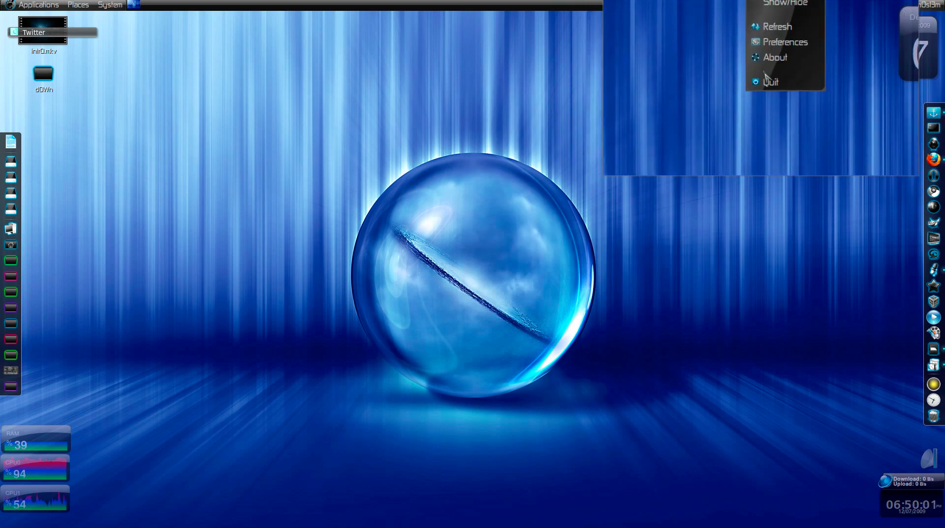
pyautogui.click(781, 40)
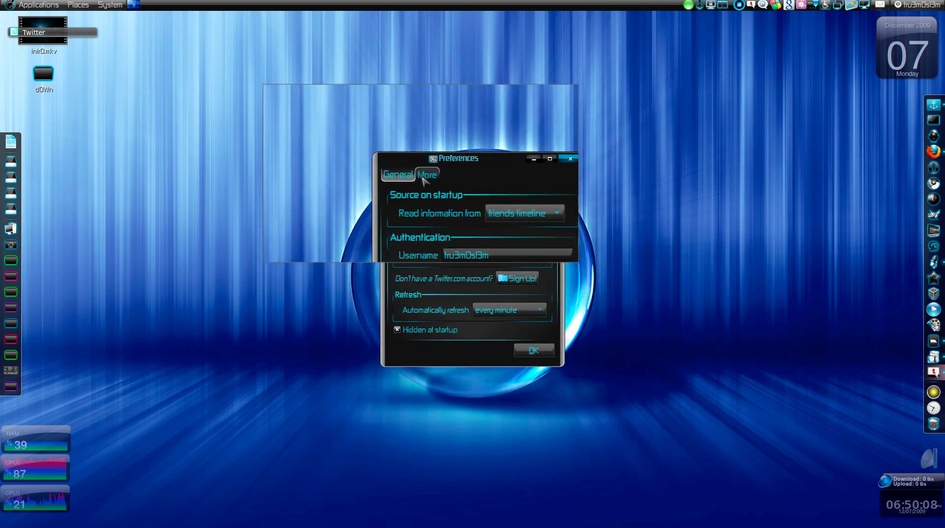
pyautogui.click(425, 174)
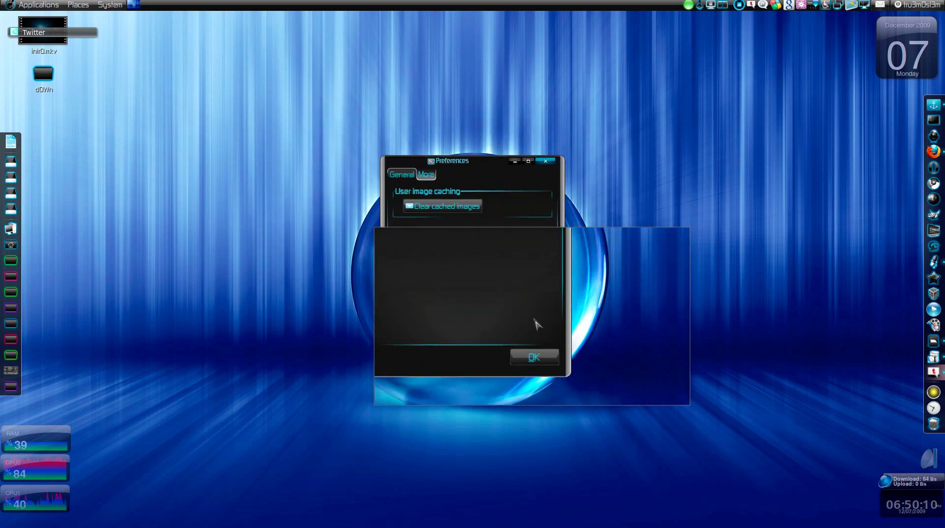
pyautogui.click(540, 351)
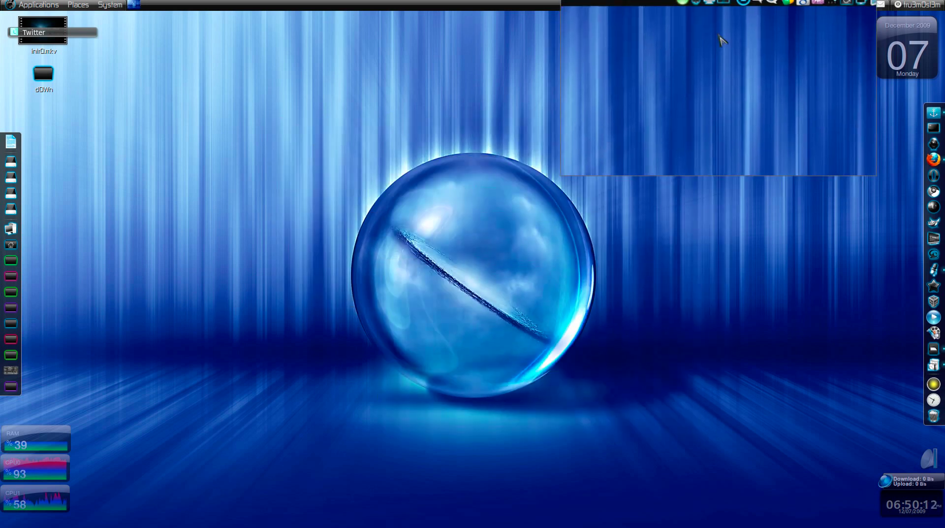
# - Quit gTwitter
pyautogui.rightClick(753, 8)
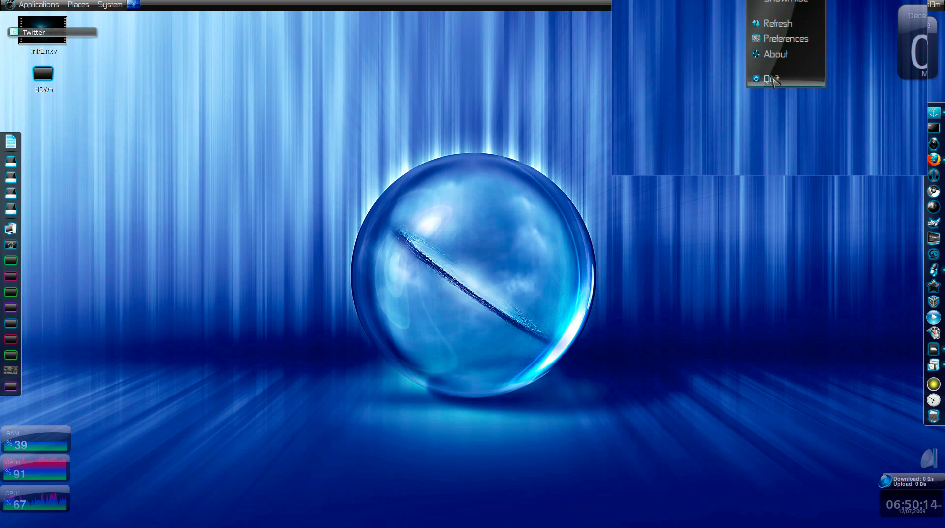
pyautogui.click(771, 79)
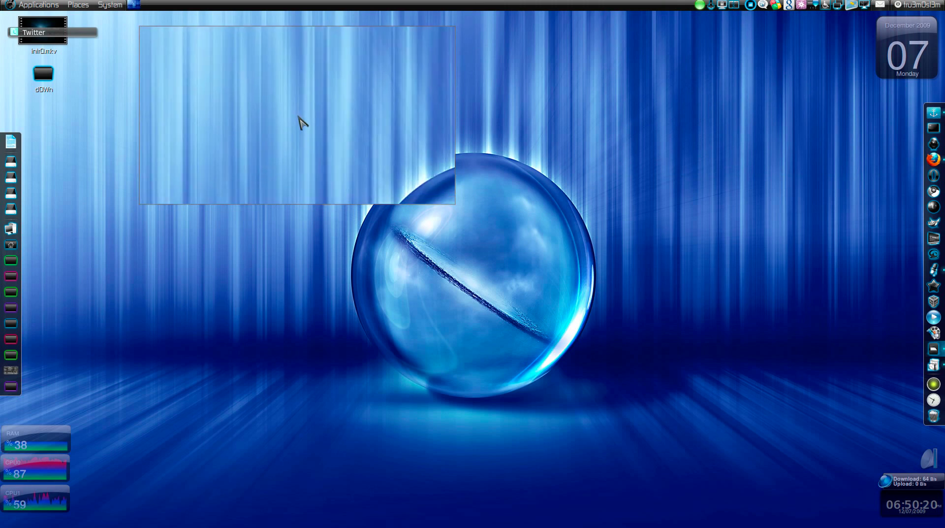
pyautogui.scroll(2, 635, 111)
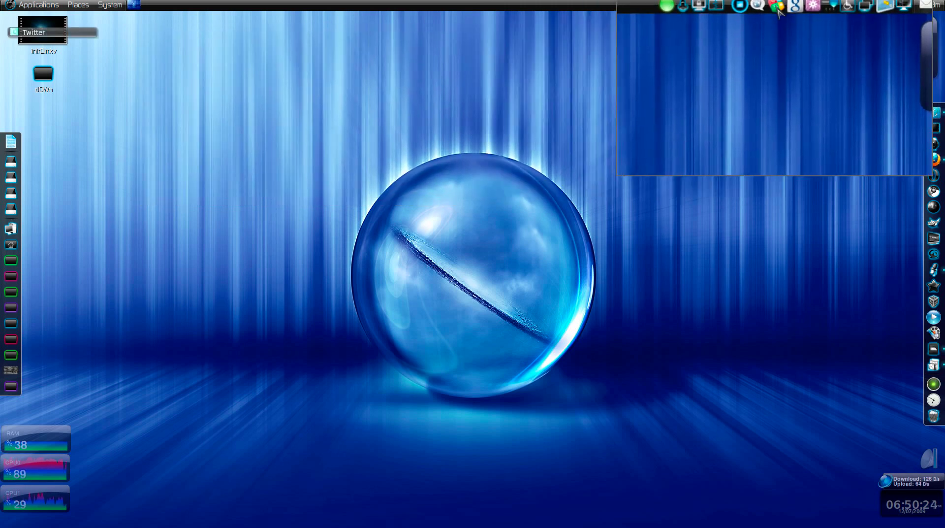
# - Open the Google Gadgets browser, view the recently used gadgets including Twitter, and close the browser
pyautogui.click(778, 9)
pyautogui.click(819, 24)
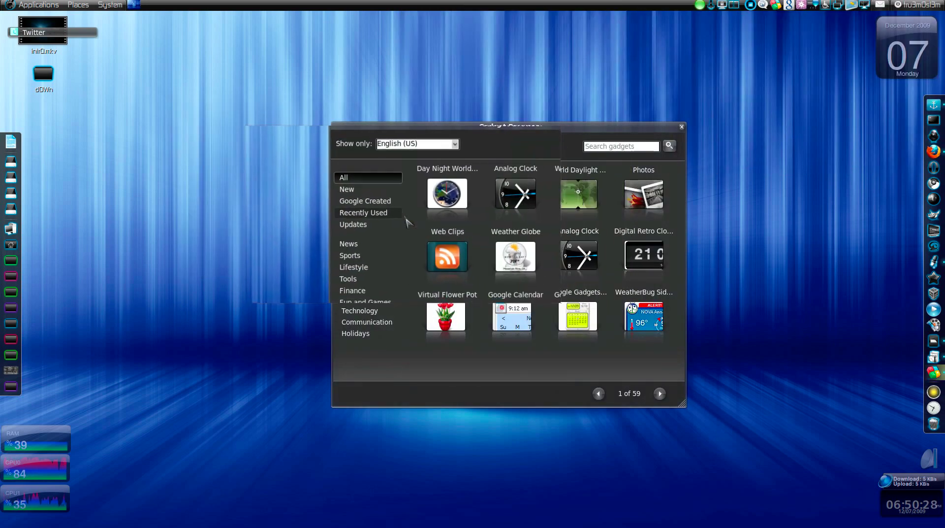
pyautogui.click(375, 215)
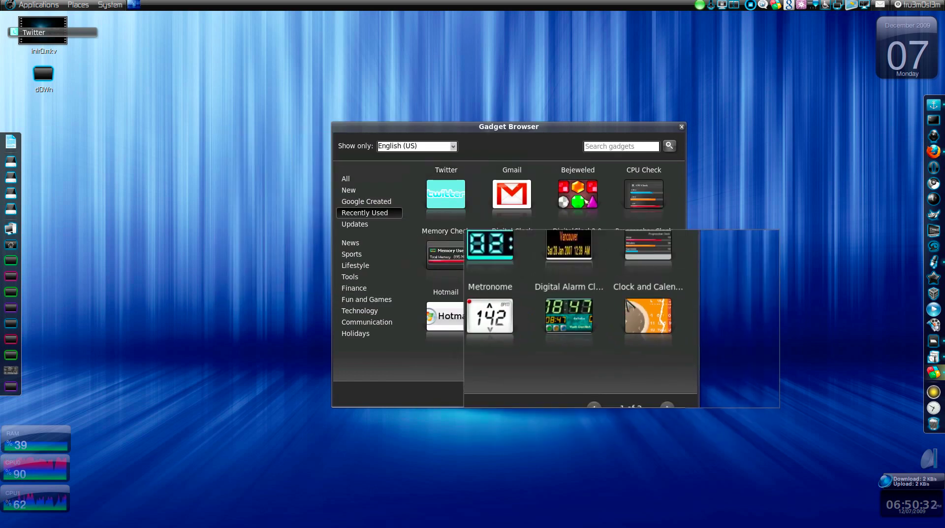
pyautogui.click(682, 126)
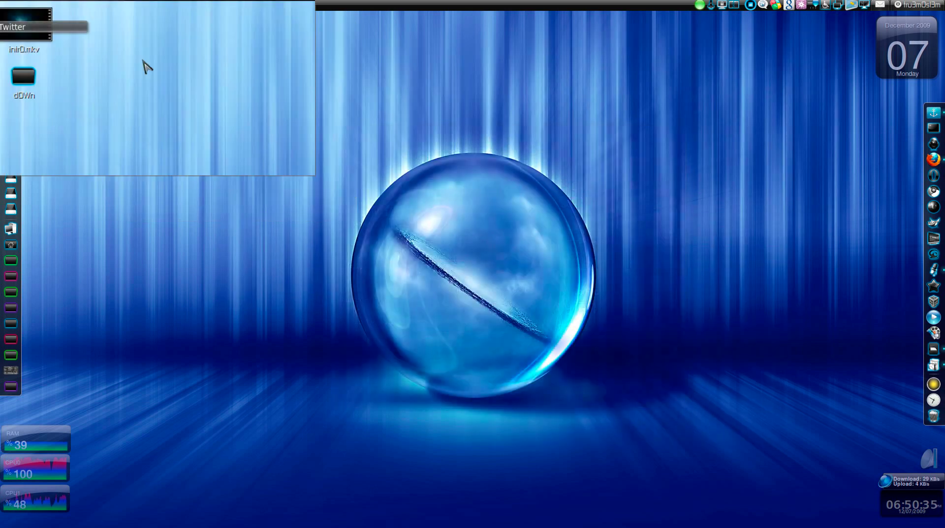
# - Expand the collapsed Twitter gadget on the desktop to view its tweets
pyautogui.rightClick(64, 34)
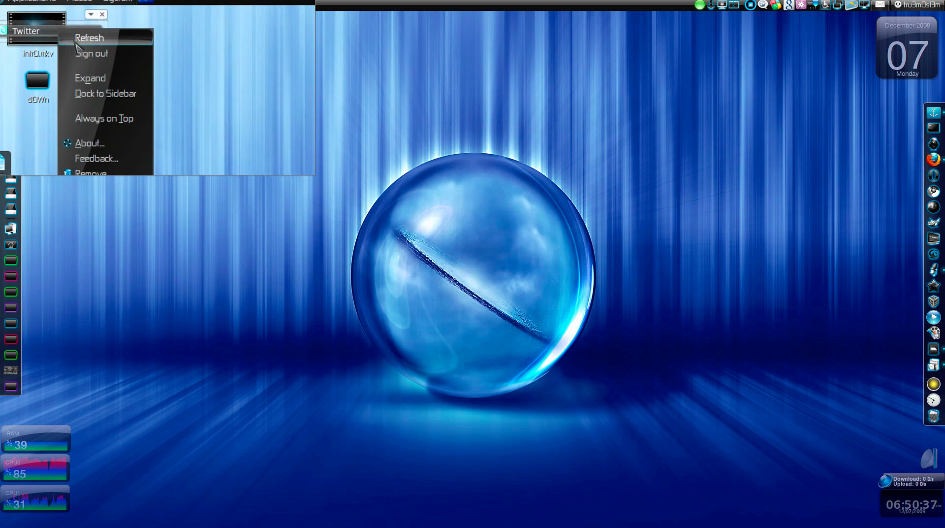
pyautogui.click(32, 36)
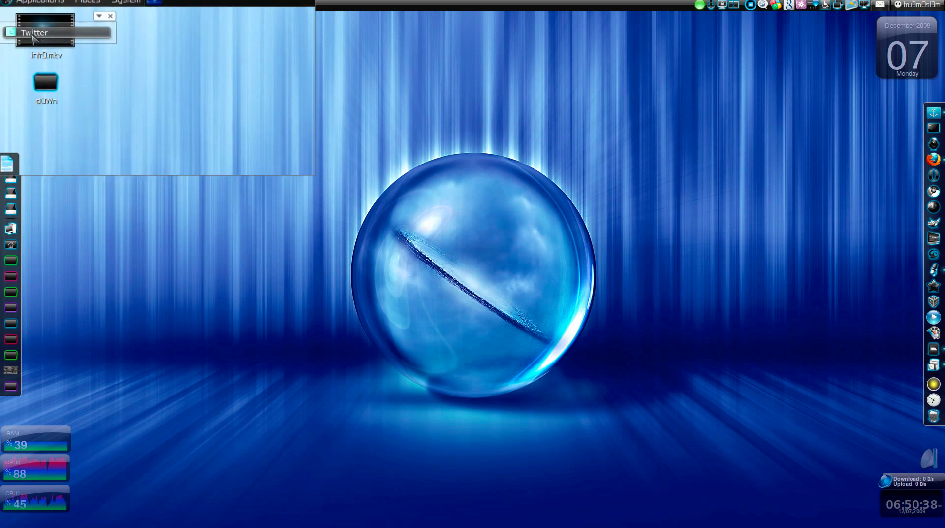
pyautogui.rightClick(90, 37)
pyautogui.click(106, 75)
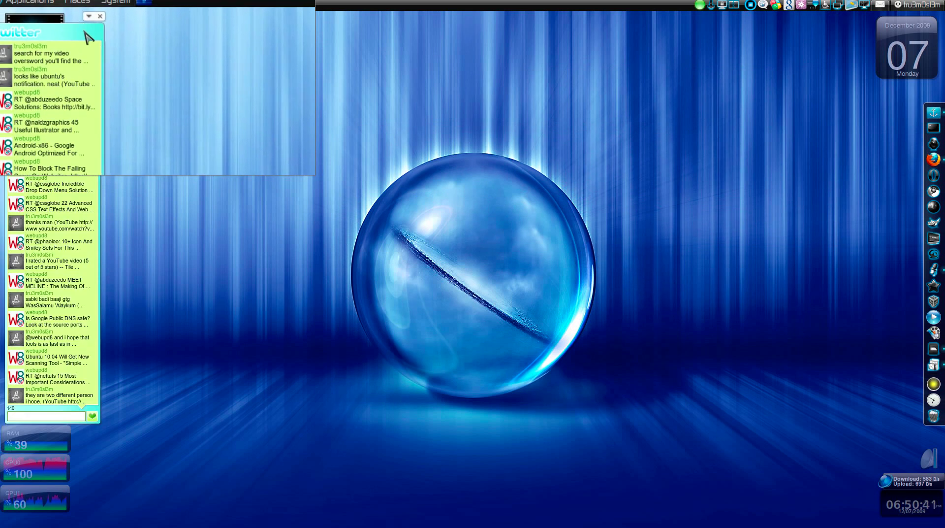
# - Shift the expanded Twitter gadget slightly on the desktop and collapse it to its title bar
pyautogui.rightClick(85, 32)
pyautogui.click(77, 28)
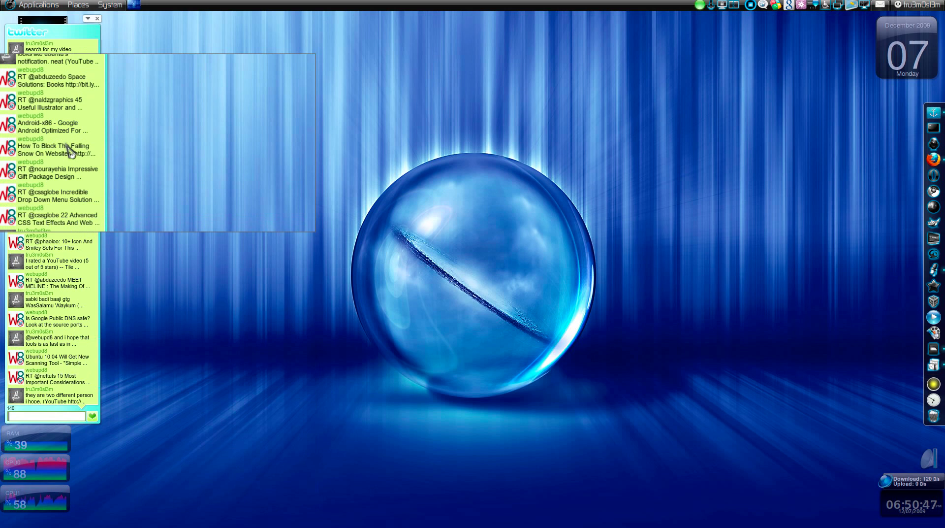
pyautogui.moveTo(61, 32); pyautogui.dragTo(71, 36)
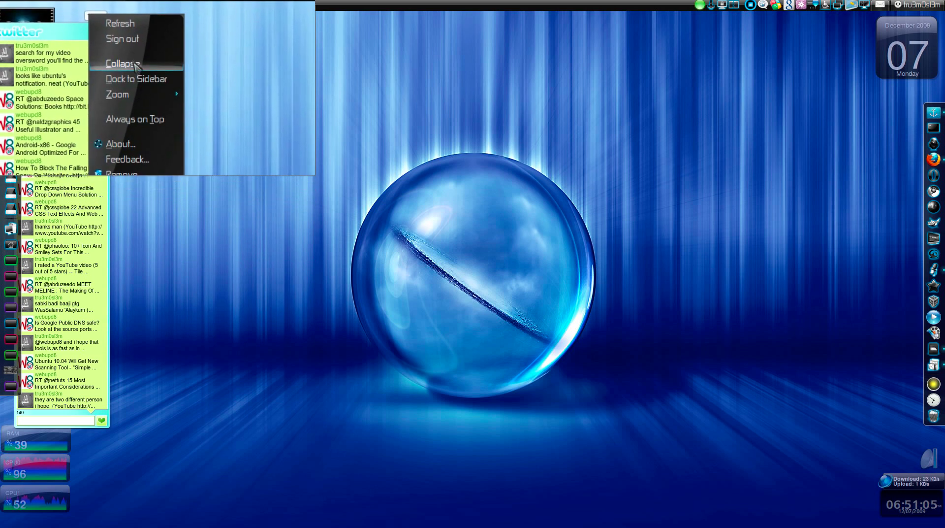
pyautogui.click(135, 66)
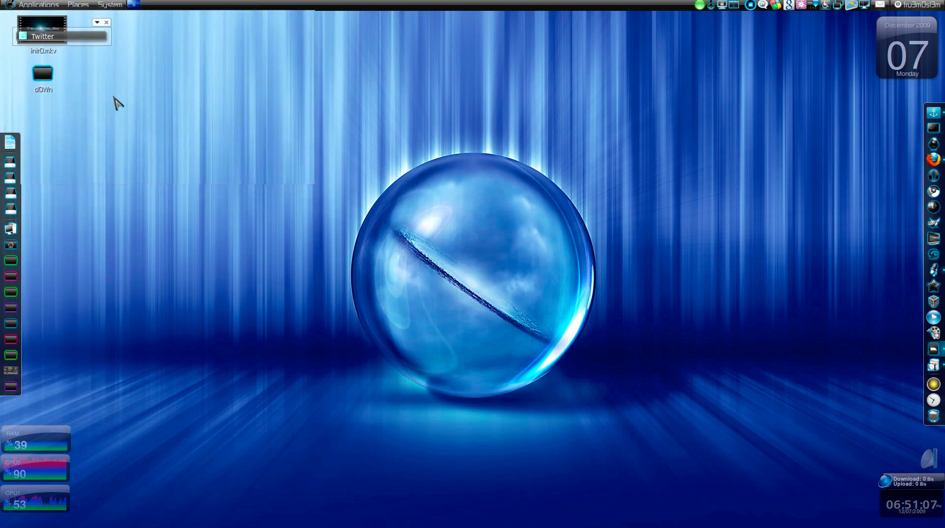
# - Bring up the Twitter screenlet with the Friends timeline on the desktop and nudge it slightly downward
pyautogui.hotkey('ctrl', 'alt', 'Left')
pyautogui.hotkey('ctrl', 'alt', 'Right')
pyautogui.hotkey('ctrl', 'alt', 'Right')
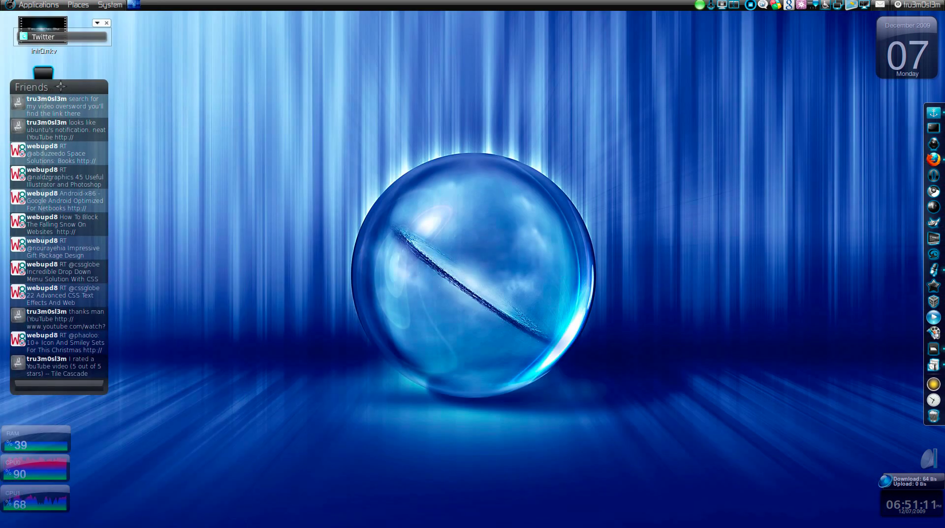
pyautogui.moveTo(60, 86); pyautogui.dragTo(61, 89)
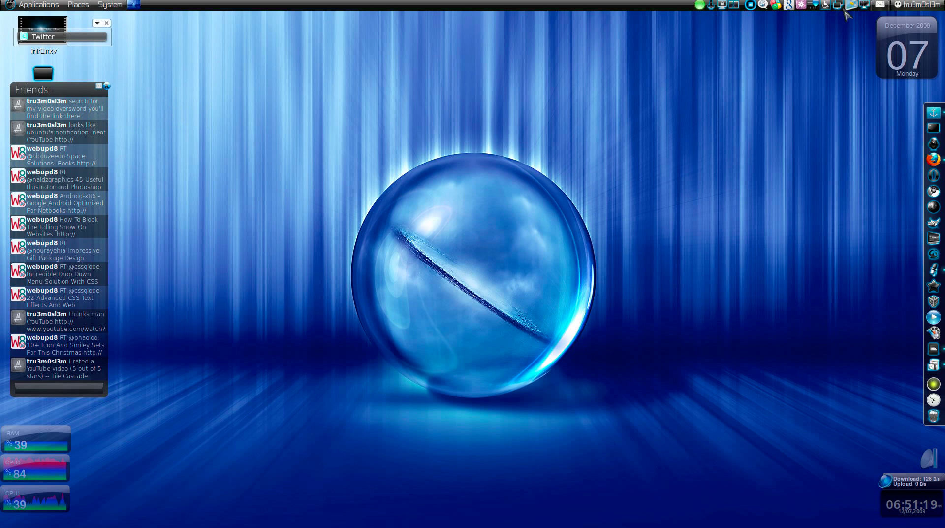
# - Open the Screenlets Manager and select the Twitter screenlet near the end of the list to view its description
pyautogui.scroll(1, 830, 21)
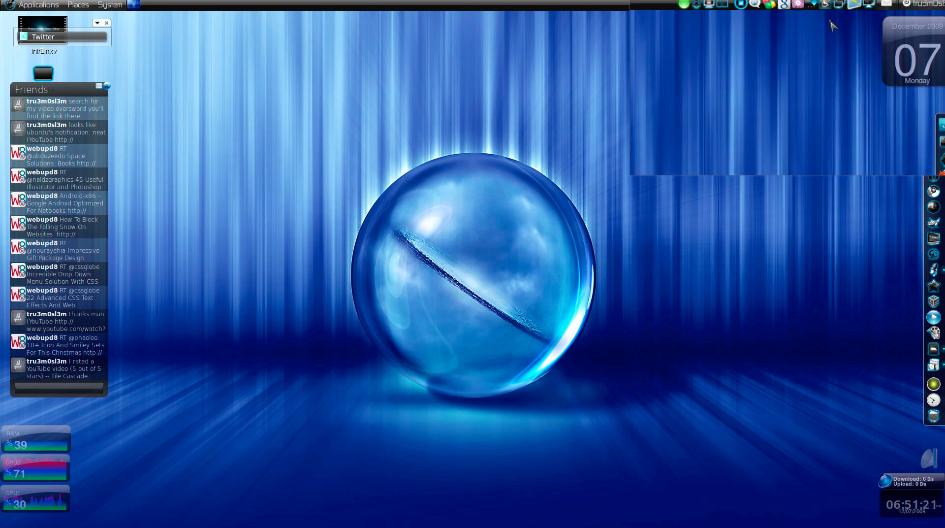
pyautogui.rightClick(852, 8)
pyautogui.click(816, 20)
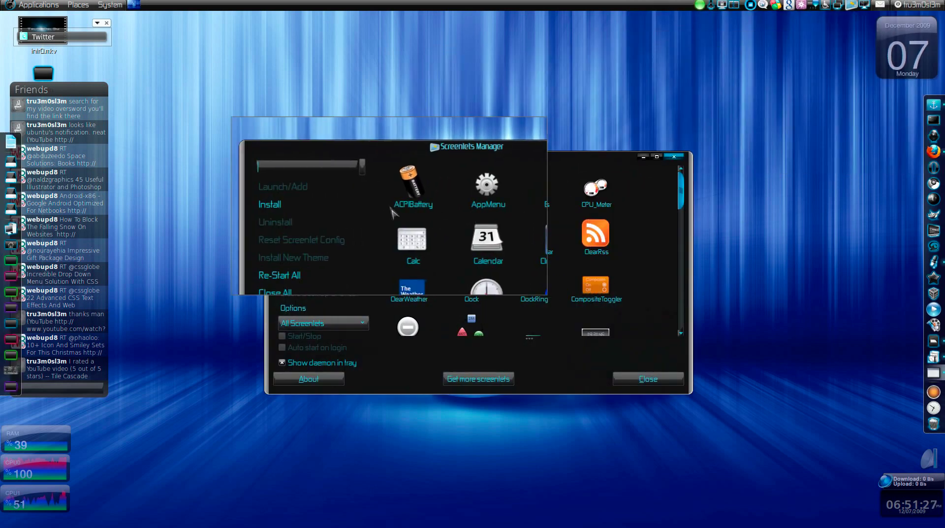
pyautogui.scroll(-10, 424, 266)
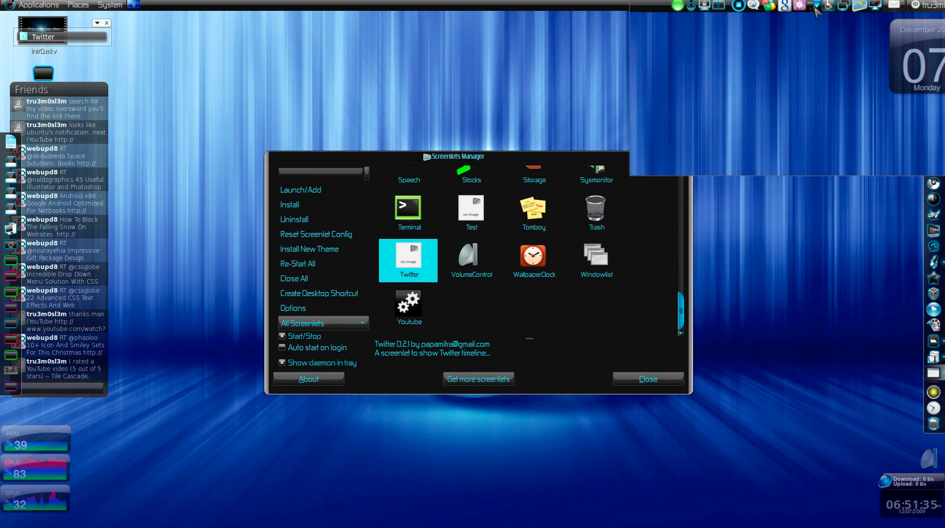
# - Close the Screenlets Manager and quit all Twitter screenlets on the desktop
pyautogui.rightClick(862, 6)
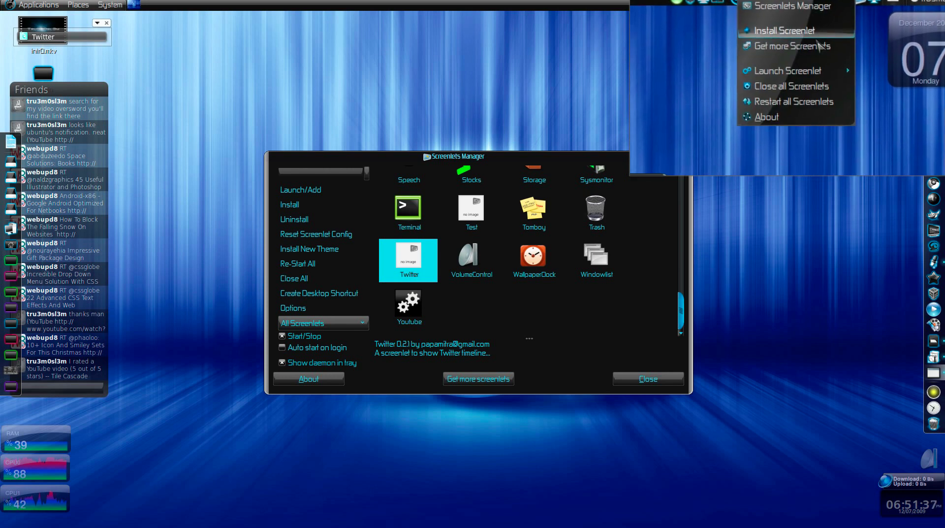
pyautogui.click(598, 62)
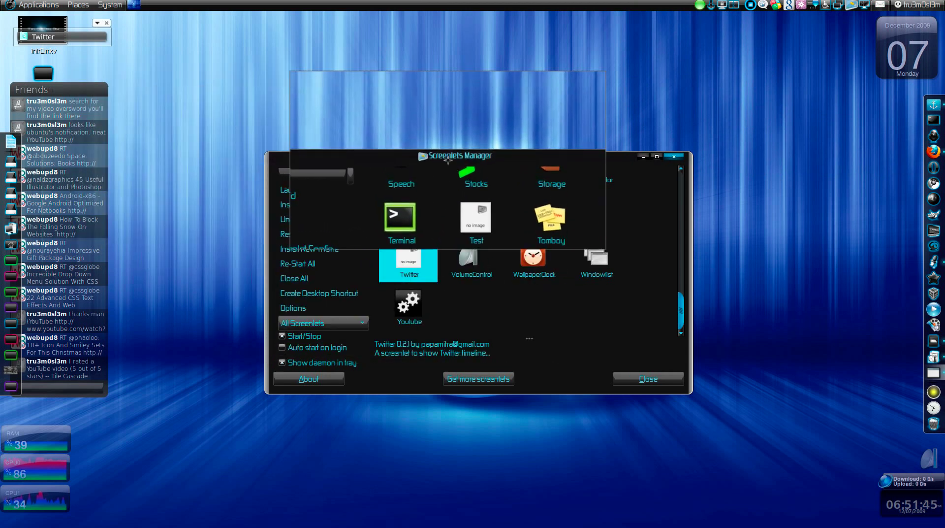
pyautogui.click(649, 377)
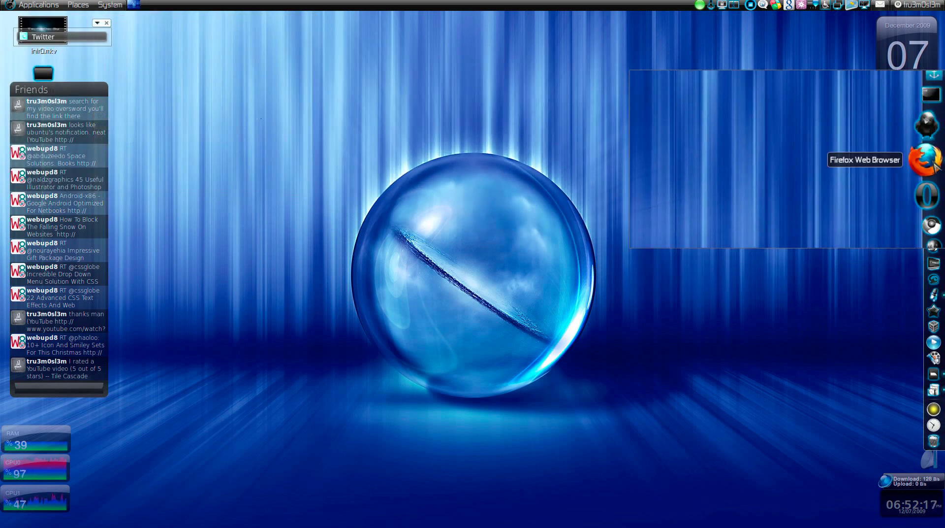
pyautogui.rightClick(75, 87)
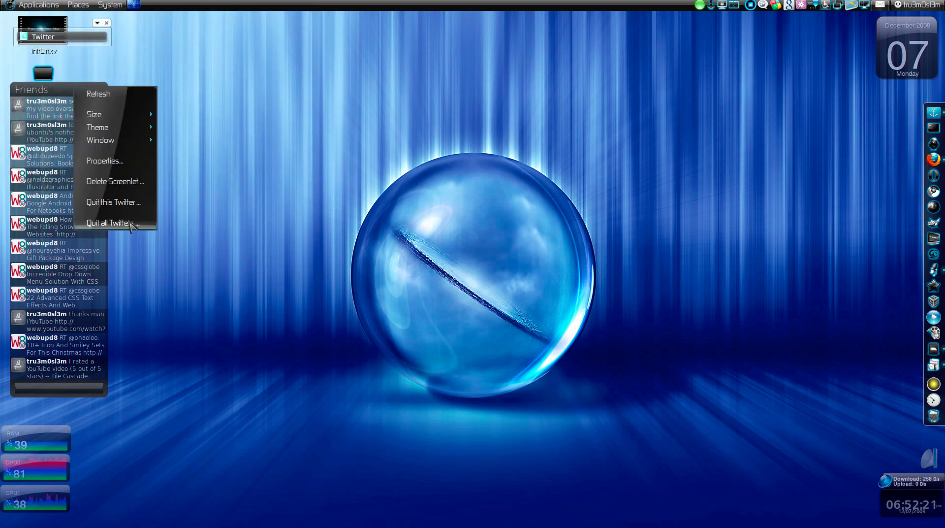
pyautogui.click(112, 223)
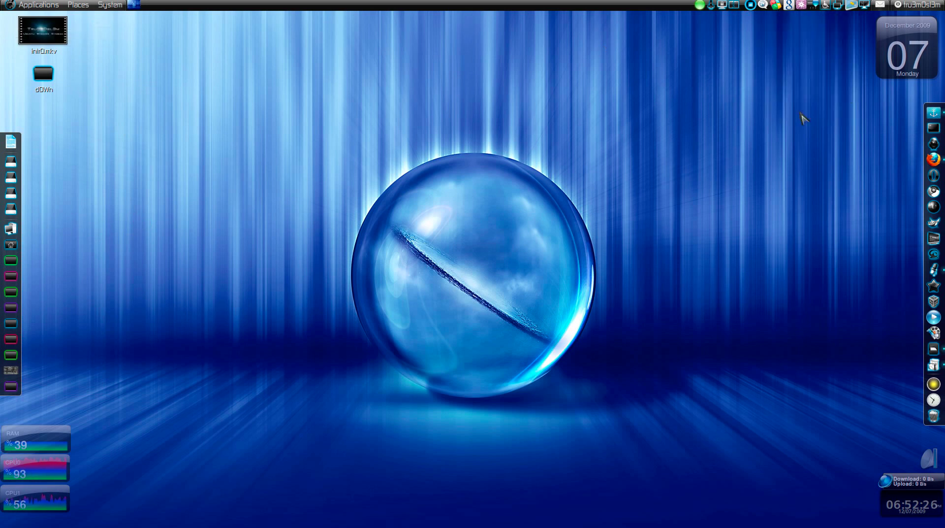
# - Bring up Gwibber, view its About information with the version number, and close the About dialog
pyautogui.hotkey('ctrl', 'alt', 'Right')
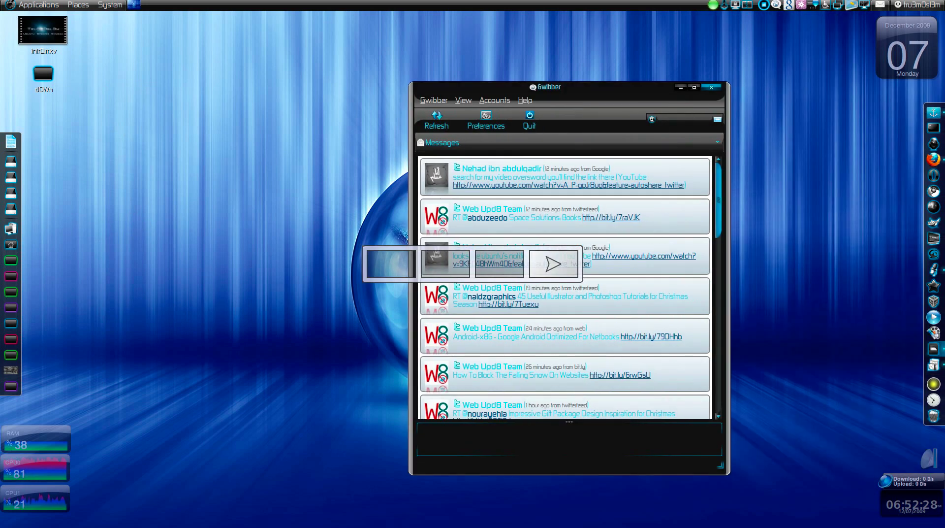
pyautogui.click(525, 100)
pyautogui.click(559, 162)
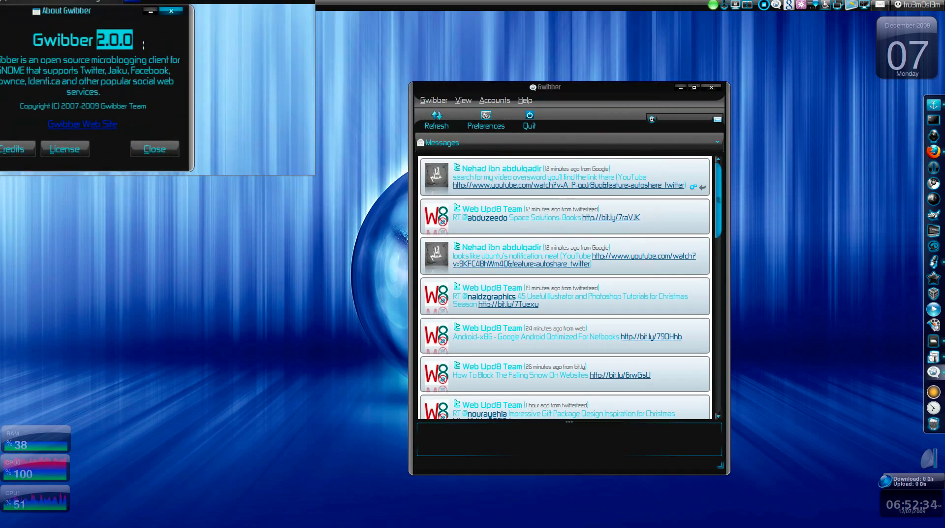
pyautogui.click(150, 141)
# - Switch to the gwibber-daily PPA page in Firefox and highlight part of the gwibber package's version in the package overview
pyautogui.hotkey('ctrl', 'alt', 'Left')
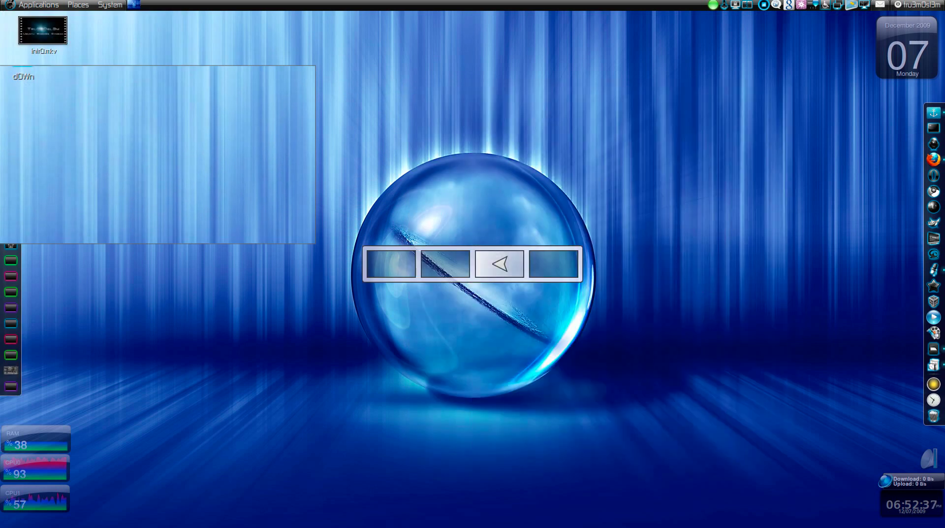
pyautogui.scroll(5, 148, 154)
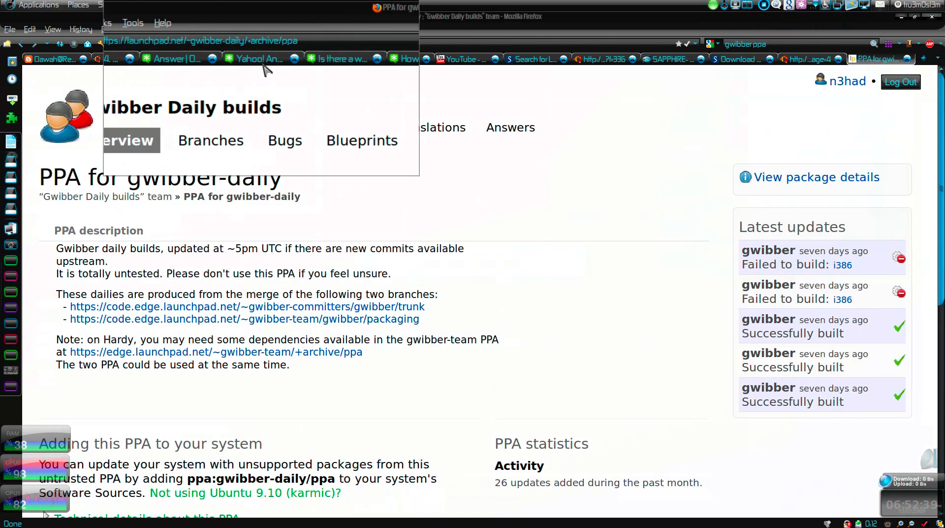
pyautogui.scroll(-10, 242, 277)
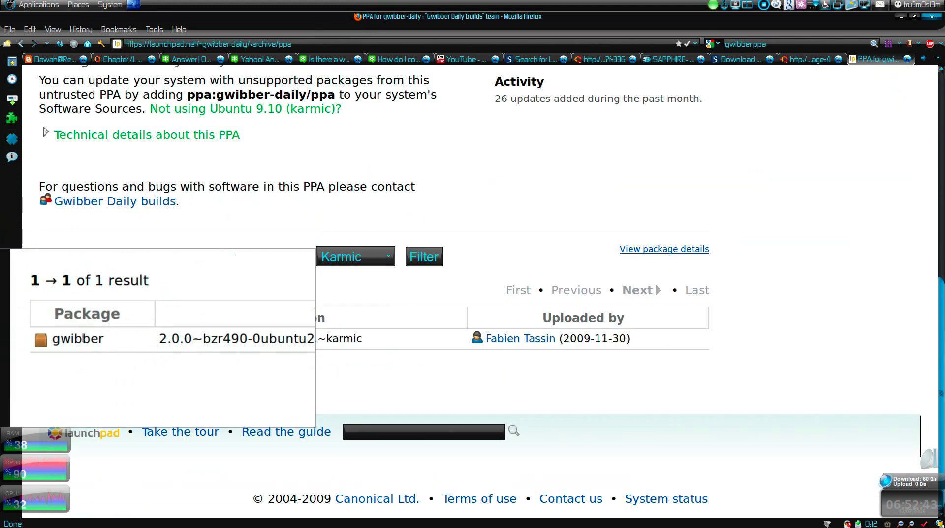
pyautogui.moveTo(210, 340); pyautogui.dragTo(221, 339)
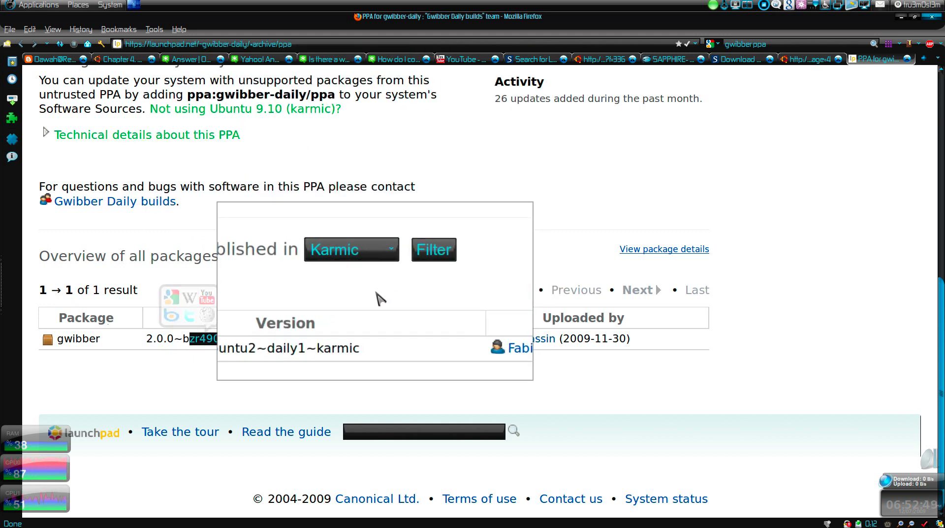
# - Return to Gwibber, view the action options of the newest message and browse the Messages stream
pyautogui.hotkey('ctrl', 'alt', 'Right')
pyautogui.hotkey('ctrl', 'alt', 'Right')
pyautogui.hotkey('ctrl', 'alt', 'Right')
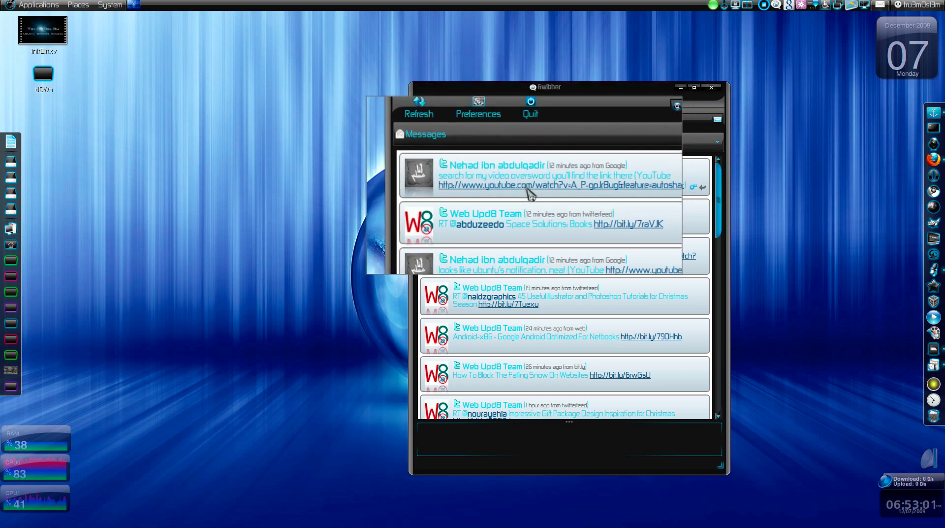
pyautogui.moveTo(529, 195); pyautogui.dragTo(699, 192)
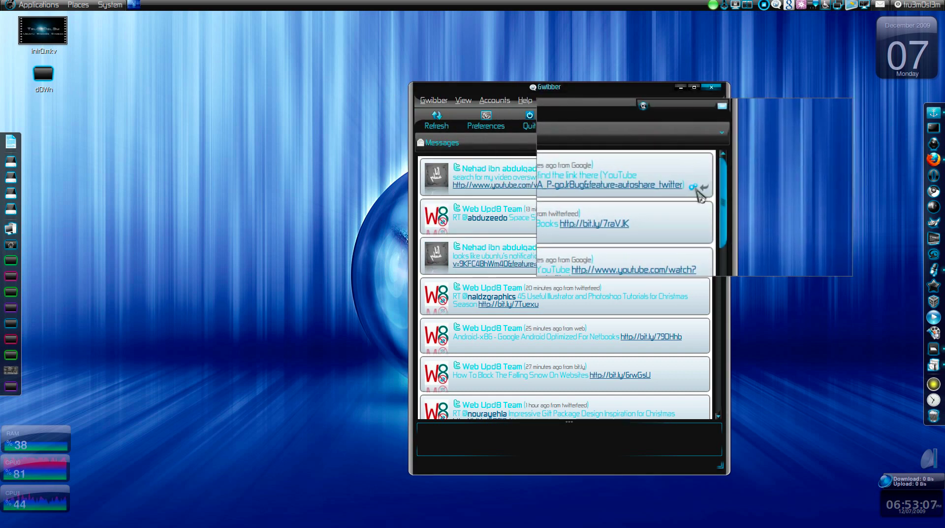
pyautogui.moveTo(700, 196); pyautogui.dragTo(722, 199)
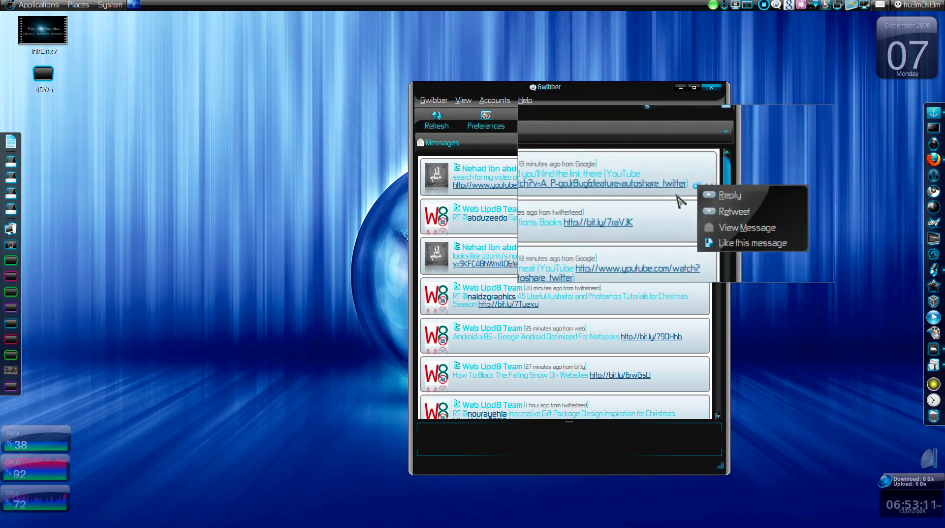
pyautogui.click(735, 236)
pyautogui.scroll(-3, 549, 271)
pyautogui.scroll(-10, 549, 271)
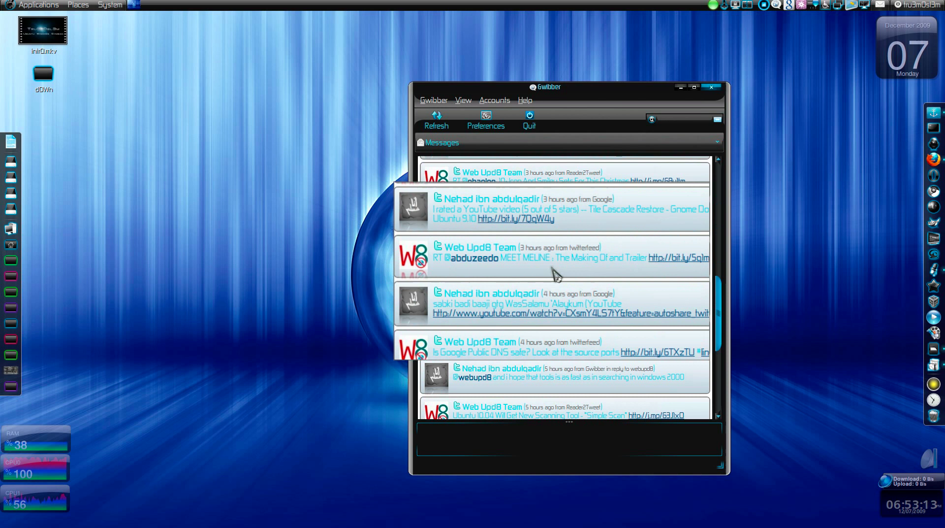
pyautogui.scroll(12, 546, 327)
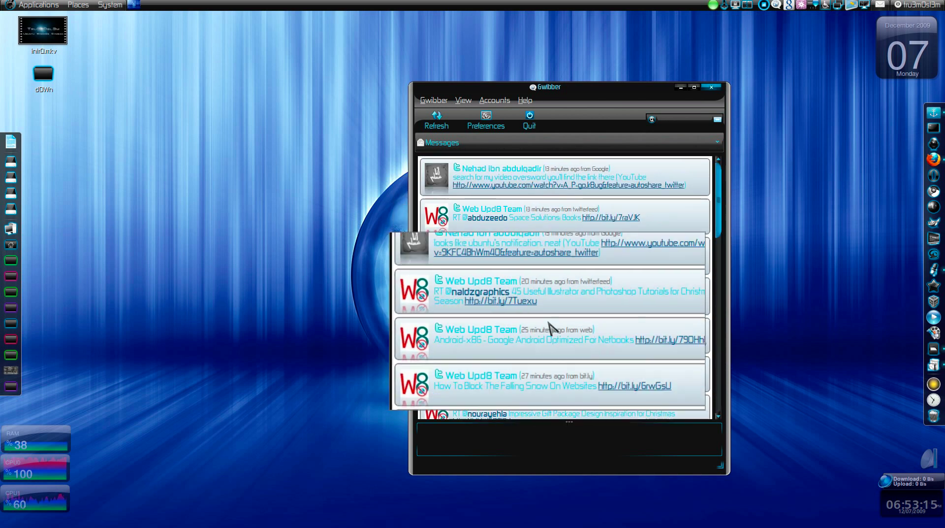
# - Browse Gwibber's Replies stream, its Home page with the account and reply sections, and the Search view
pyautogui.moveTo(481, 150); pyautogui.dragTo(486, 163)
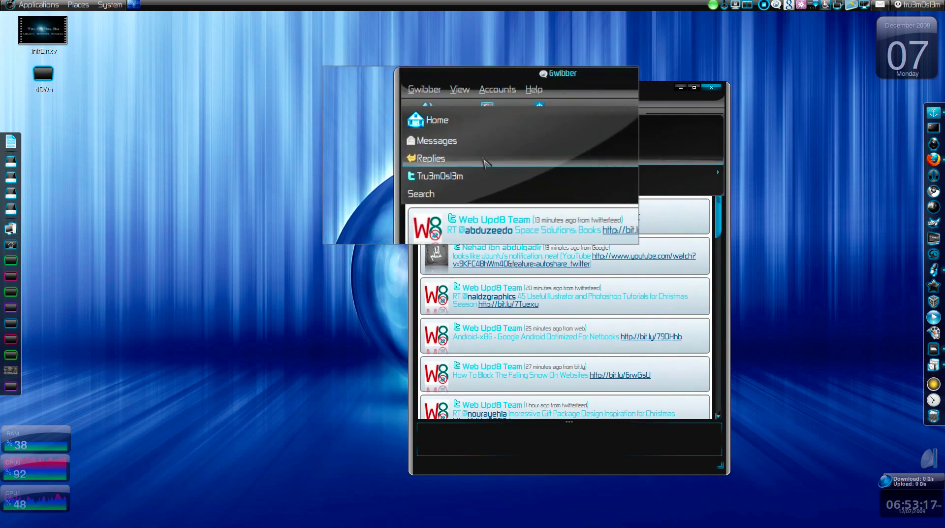
pyautogui.click(480, 144)
pyautogui.moveTo(480, 157)
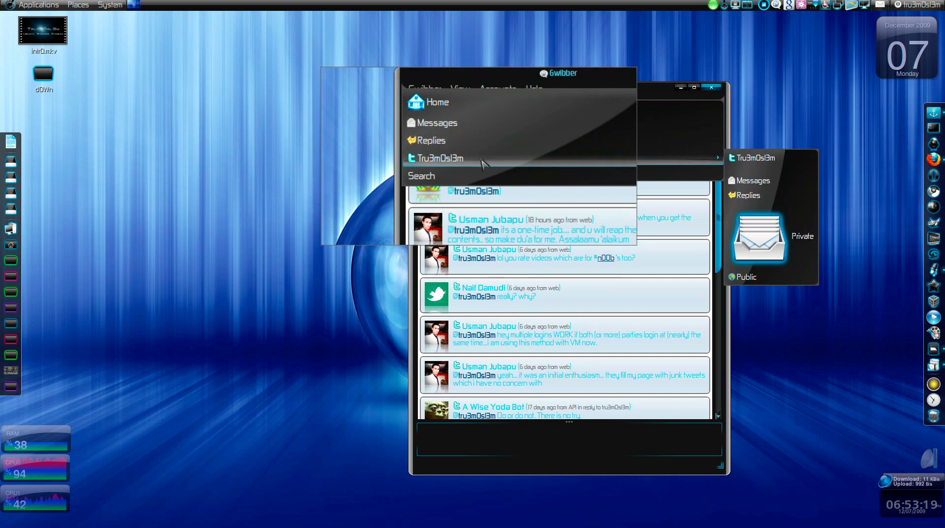
pyautogui.click(433, 101)
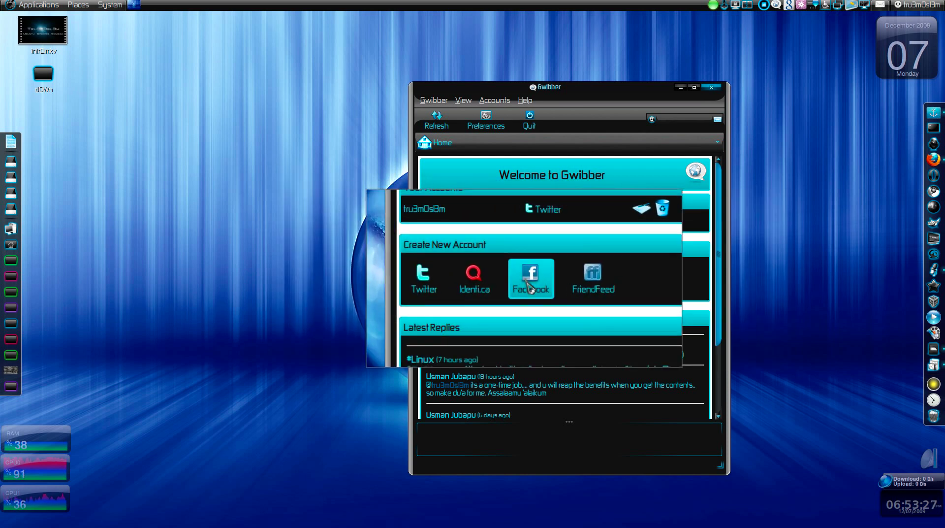
pyautogui.scroll(-3, 461, 330)
pyautogui.scroll(2, 463, 337)
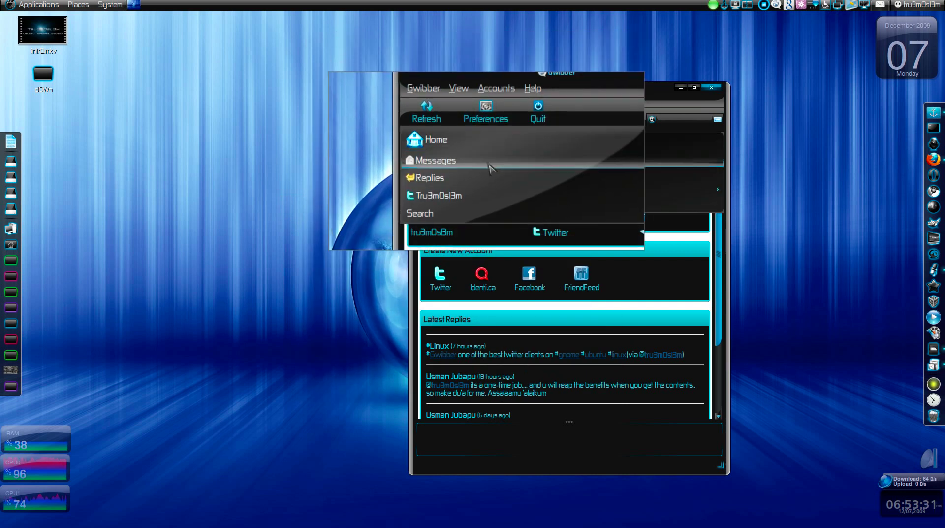
pyautogui.click(489, 201)
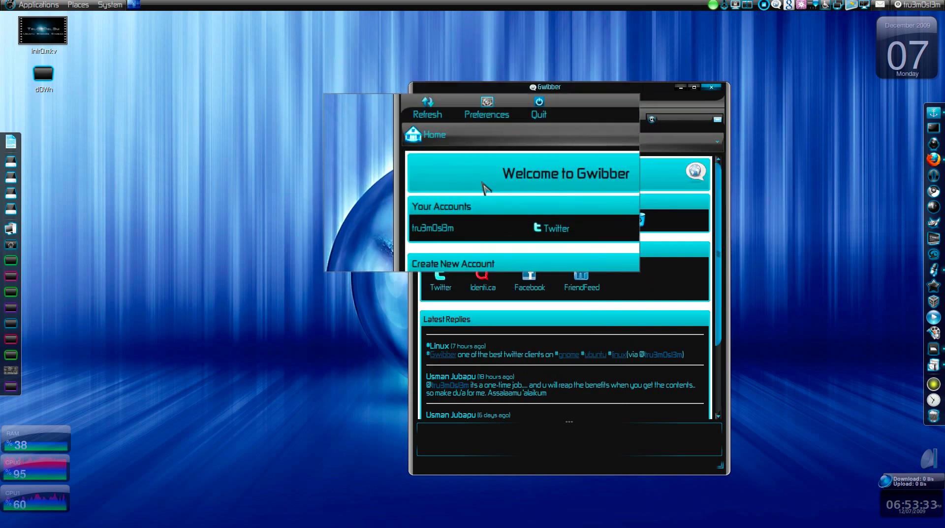
pyautogui.click(471, 140)
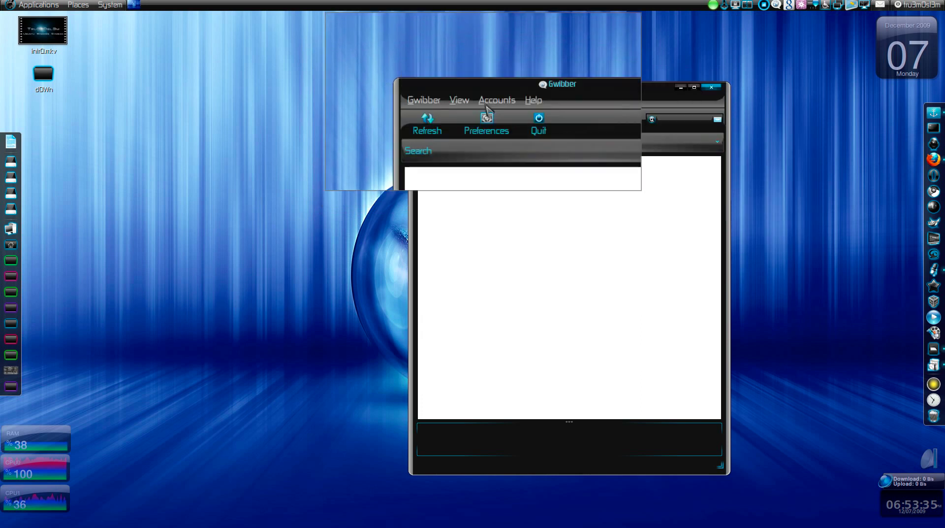
# - Open the Manage Accounts dialog in Gwibber to view the configured Twitter account, and close it
pyautogui.click(495, 98)
pyautogui.moveTo(501, 131)
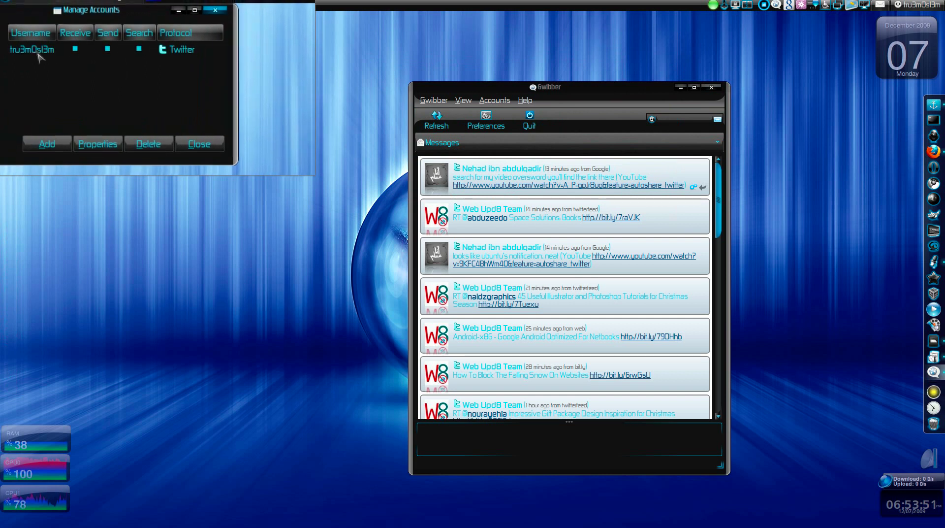
pyautogui.click(195, 145)
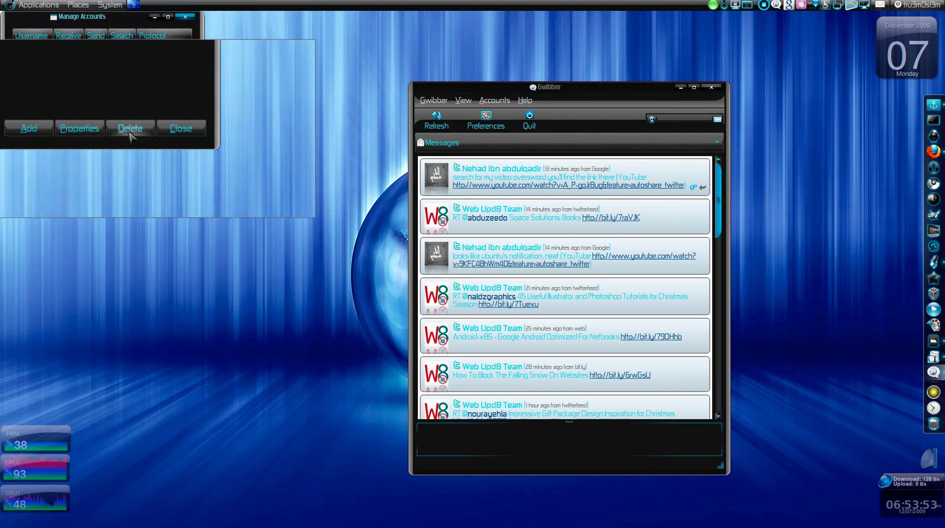
# - View the interface elements that can be shown or hidden in Gwibber and refresh the messages
pyautogui.click(463, 101)
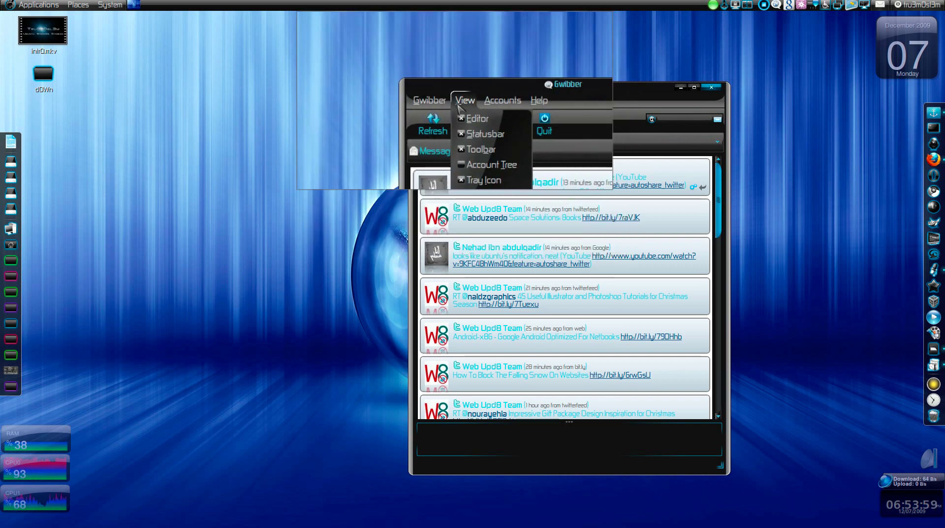
pyautogui.click(436, 118)
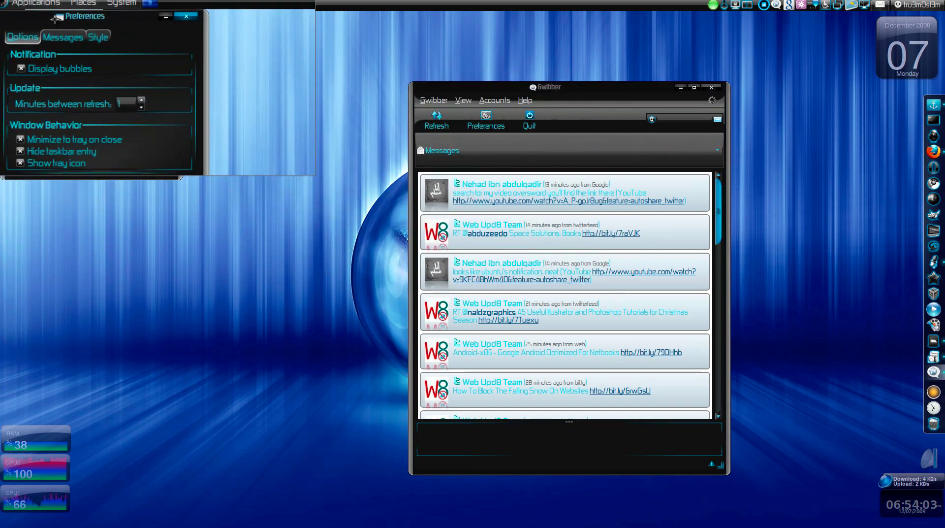
# - Review Gwibber's preferences, set the message theme to gwilouche and close the Preferences dialog
pyautogui.moveTo(52, 17); pyautogui.dragTo(198, 75)
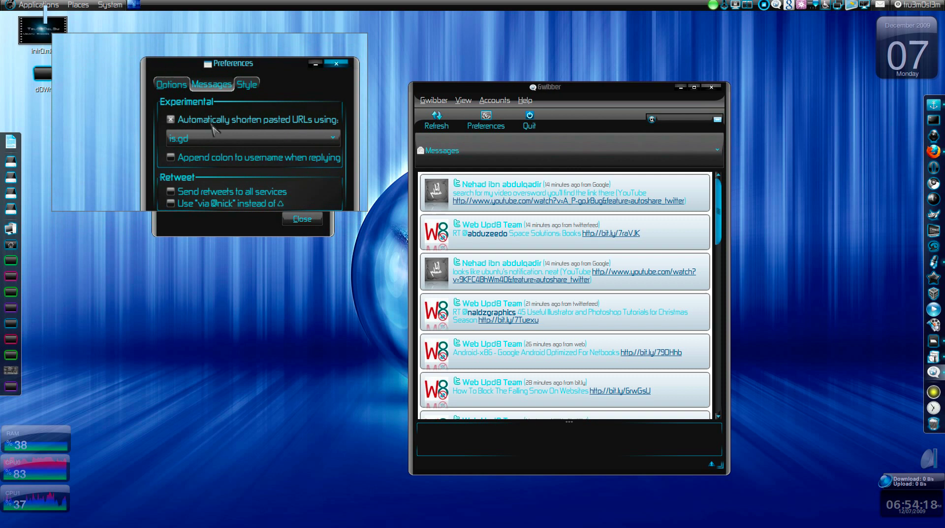
pyautogui.press('super+m')
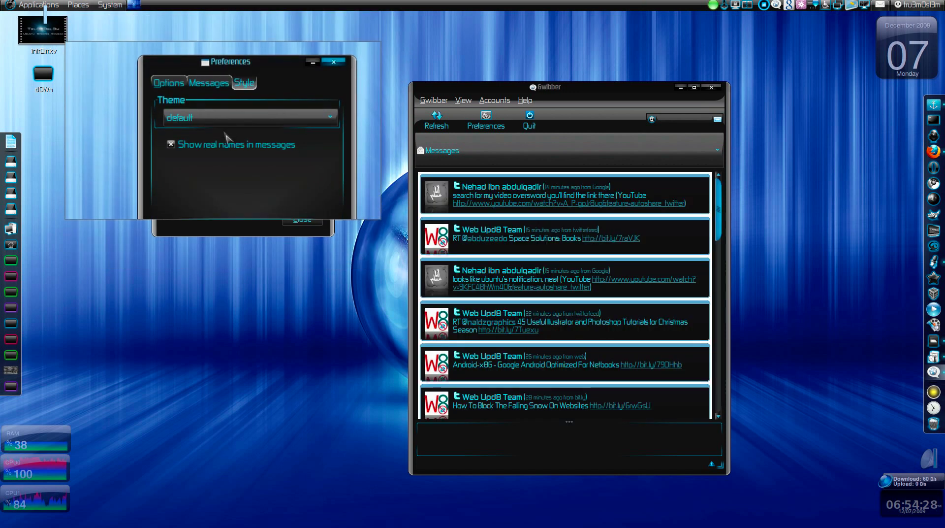
pyautogui.click(223, 123)
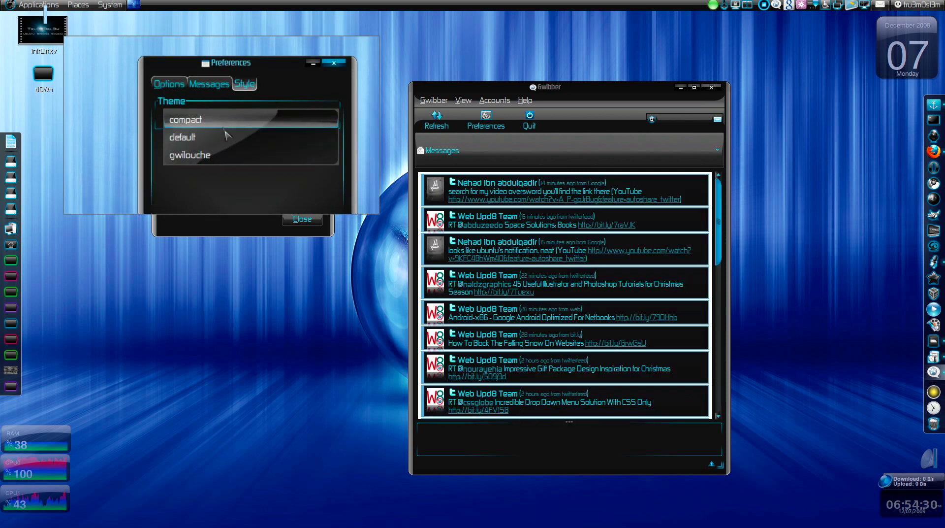
pyautogui.click(230, 152)
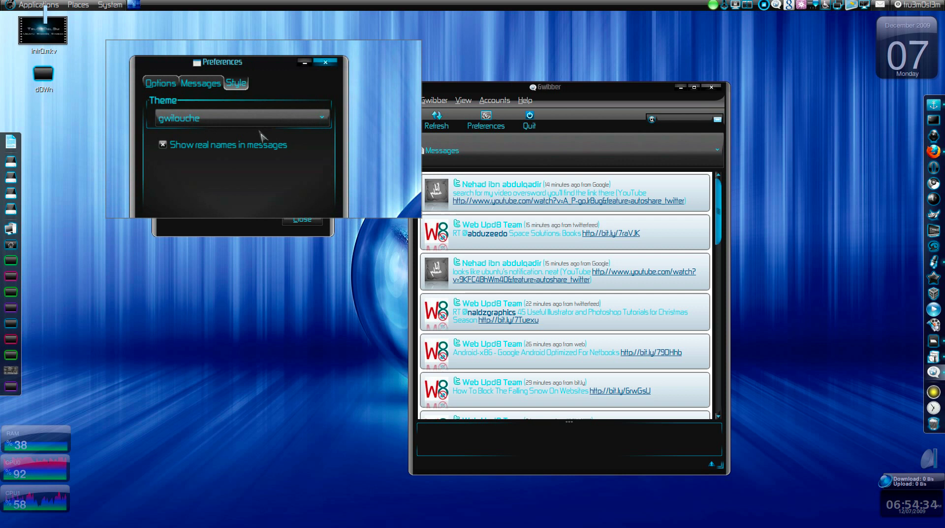
pyautogui.click(300, 219)
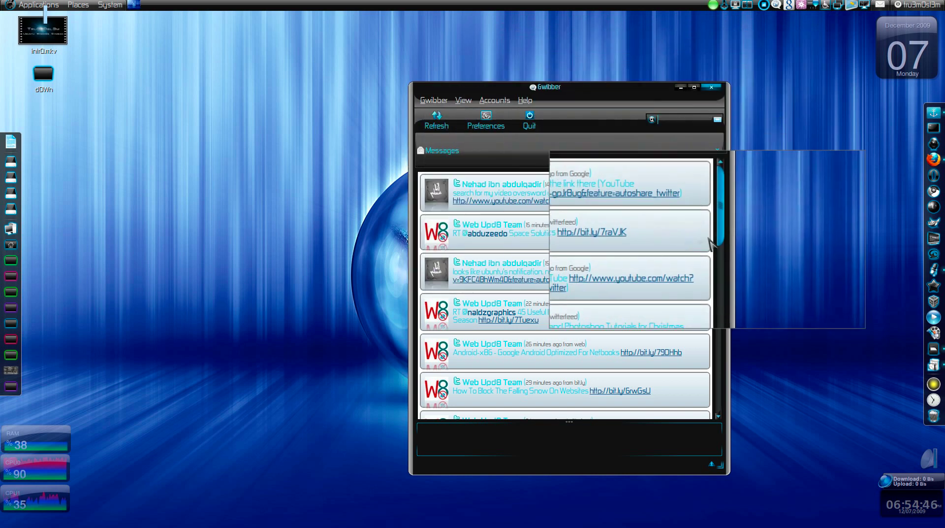
# - Close the Gwibber window and quit the program completely
pyautogui.moveTo(722, 227)
pyautogui.mouseDown()
pyautogui.moveTo(719, 421)
pyautogui.moveTo(714, 217)
pyautogui.mouseUp()
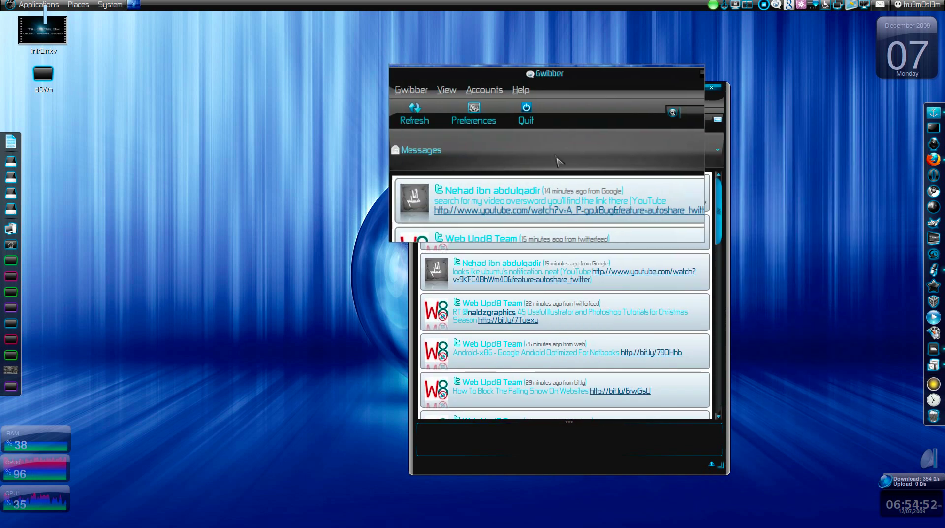
pyautogui.scroll(-1, 493, 161)
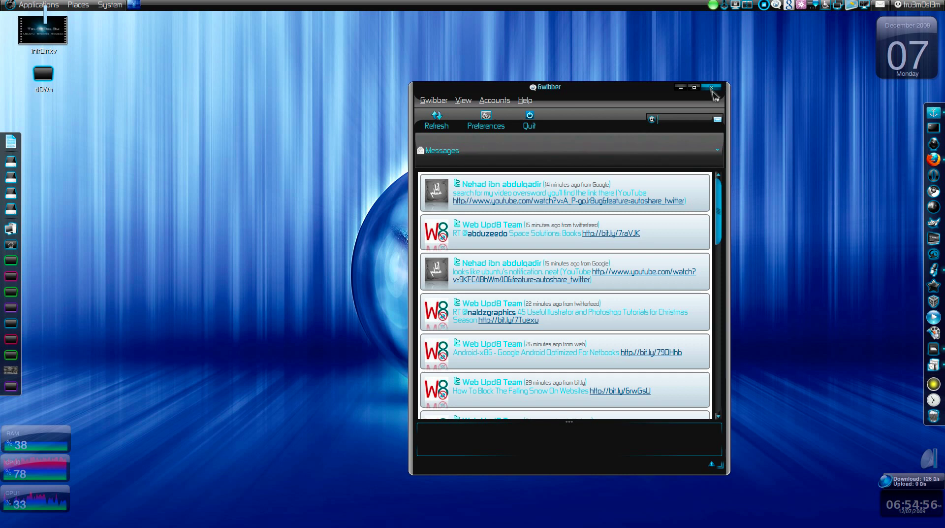
pyautogui.click(712, 89)
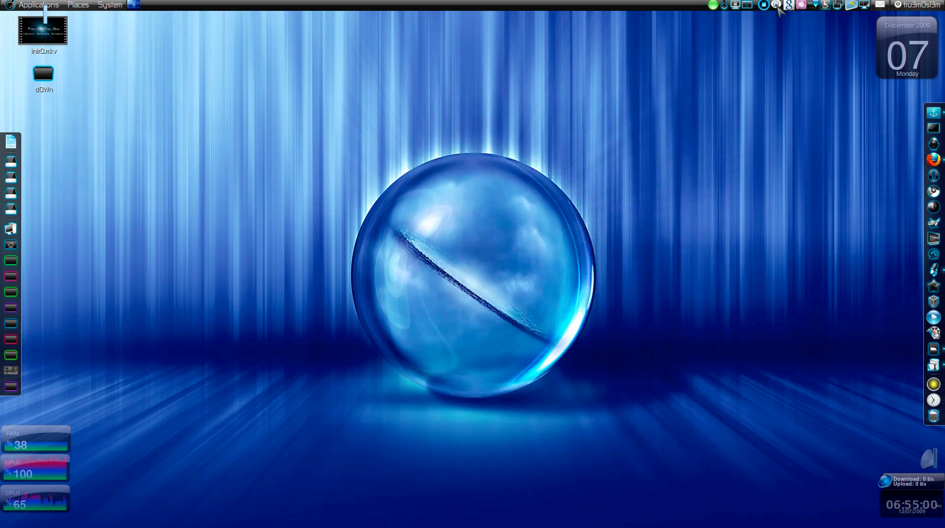
pyautogui.click(792, 73)
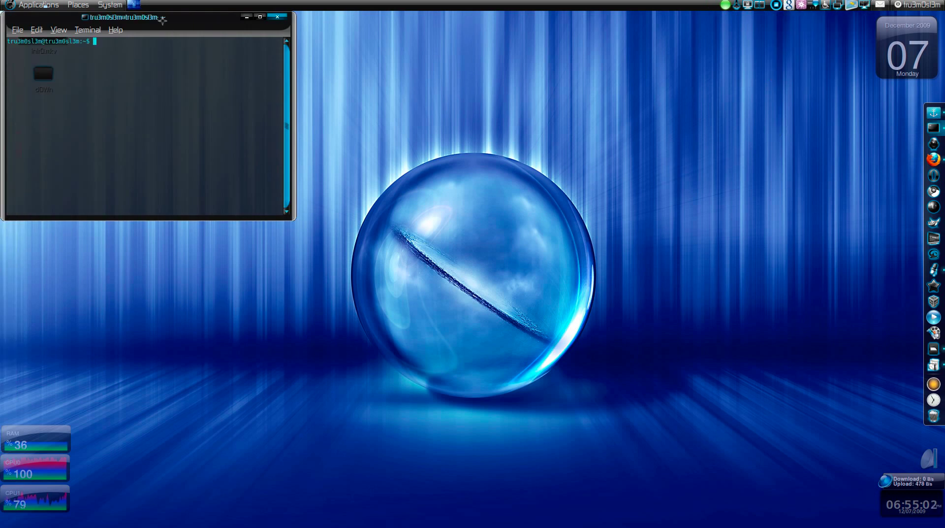
# - Widen the terminal window and open /usr/share/pyshared/gwibber/microblog/twitter.py in gedit as root, entering the sudo password
pyautogui.moveTo(163, 20); pyautogui.dragTo(498, 173)
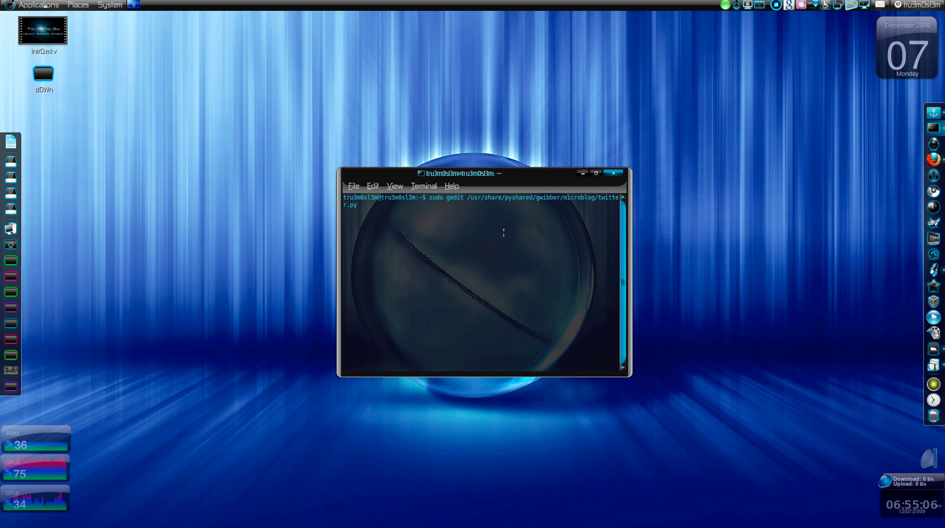
pyautogui.moveTo(630, 370); pyautogui.dragTo(801, 325)
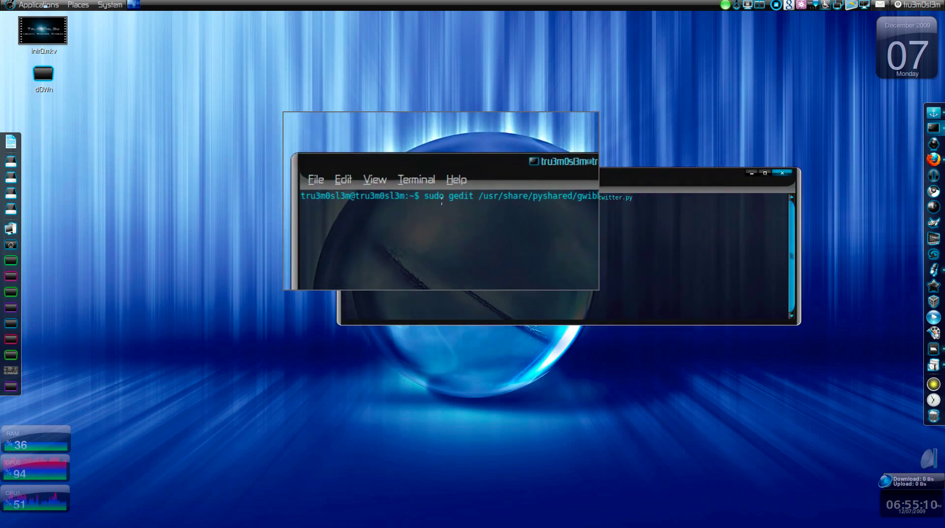
pyautogui.moveTo(426, 197); pyautogui.dragTo(623, 197)
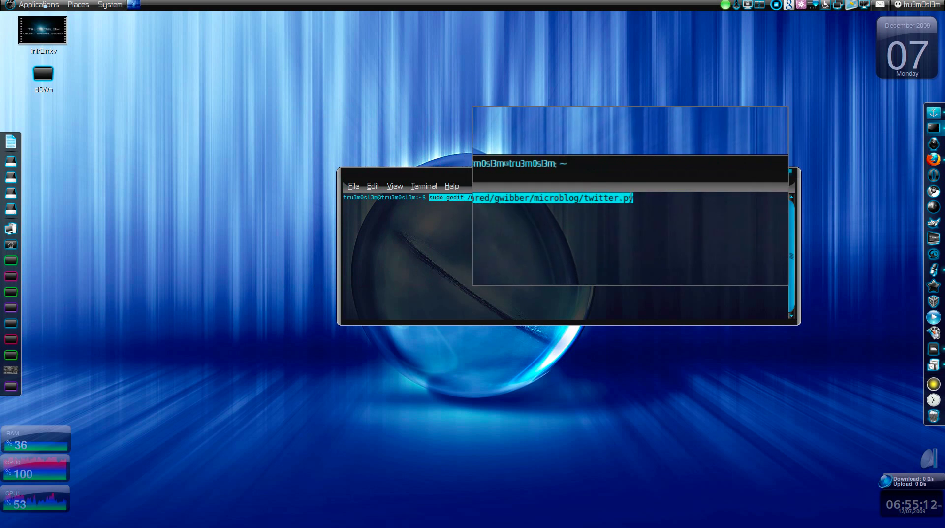
pyautogui.moveTo(471, 197); pyautogui.dragTo(624, 197)
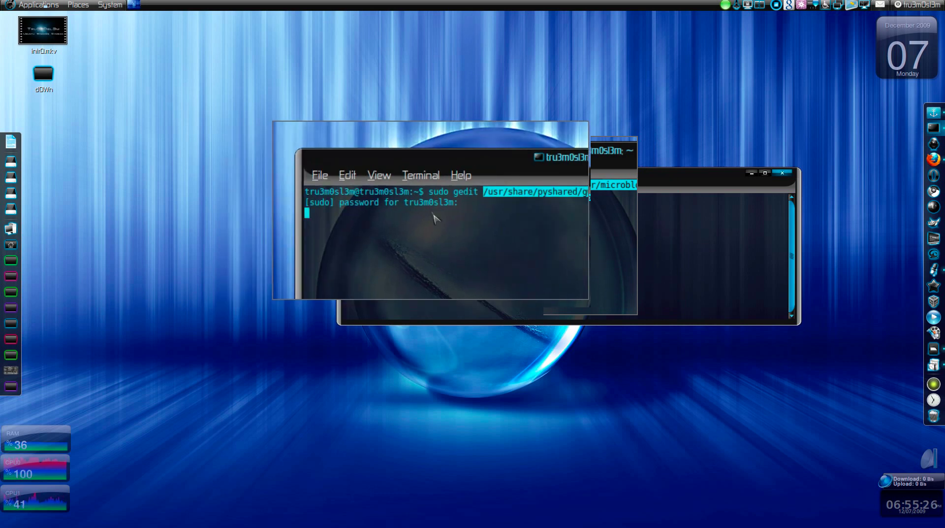
pyautogui.press('Return')
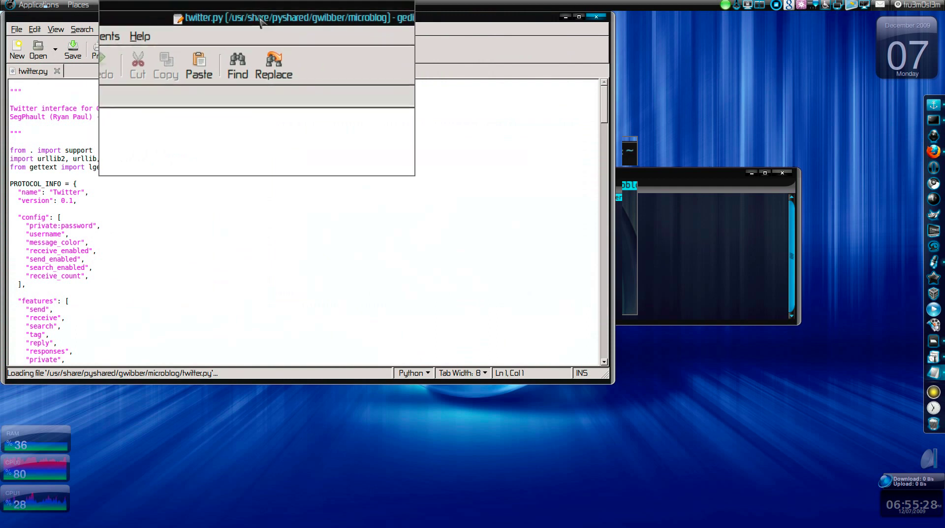
# - Search twitter.py for 20 and move the Find dialog clear of the code
pyautogui.moveTo(258, 19); pyautogui.dragTo(496, 47)
pyautogui.scroll(-5, 348, 229)
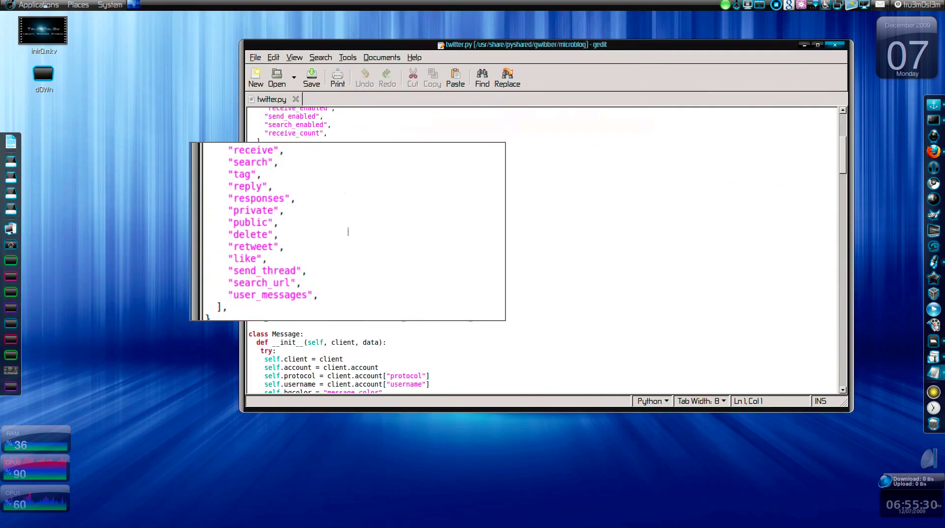
pyautogui.scroll(-5, 349, 230)
pyautogui.click(376, 212)
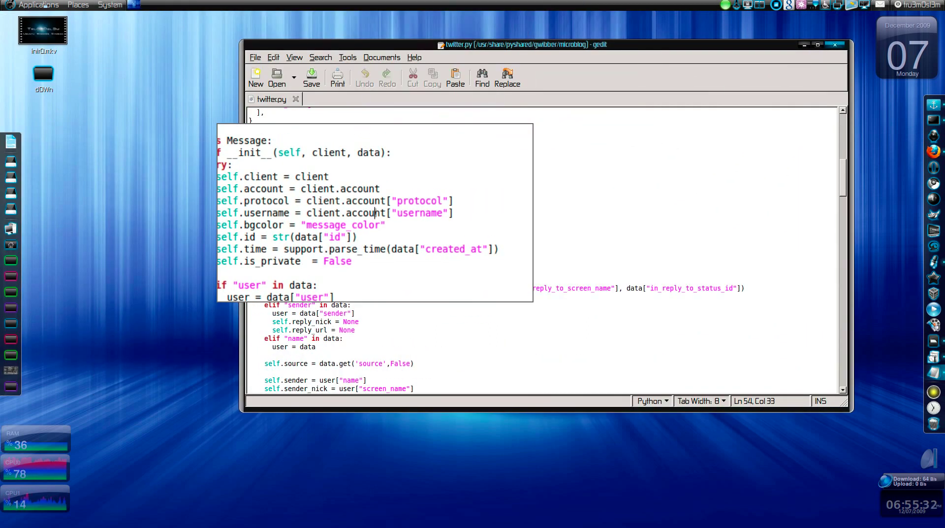
pyautogui.hotkey('ctrl', 'f')
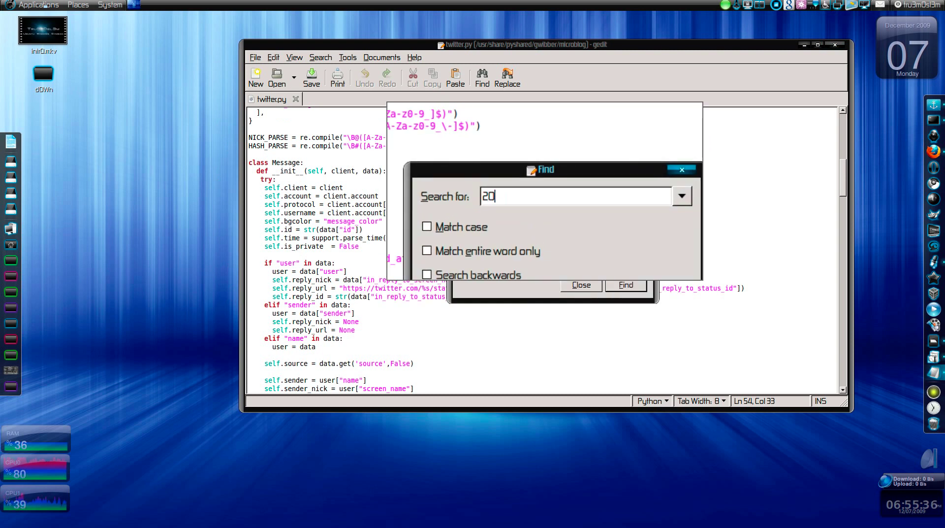
pyautogui.press('Return')
pyautogui.moveTo(518, 175); pyautogui.dragTo(679, 115)
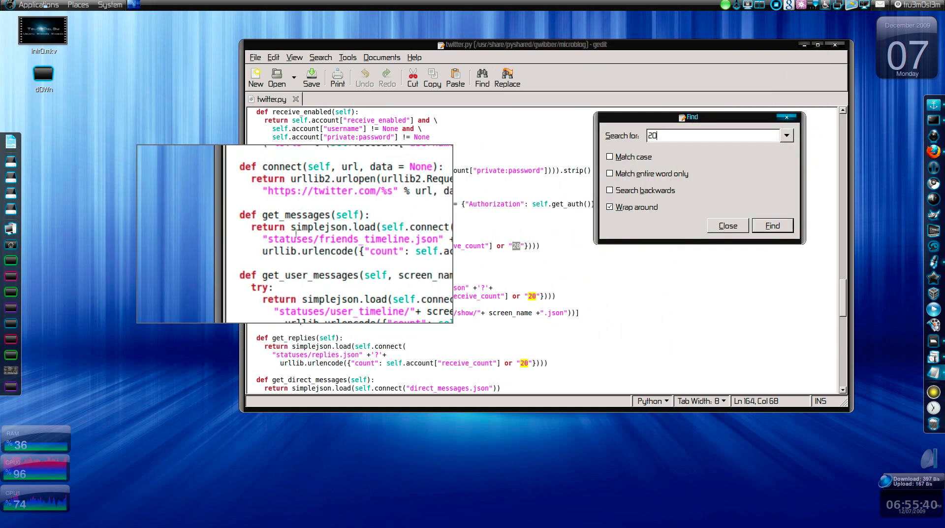
# - Change the fallback receive count to 20000 in get_messages, get_user_messages, get_replies and get_public_timeline
pyautogui.moveTo(276, 221); pyautogui.dragTo(325, 221)
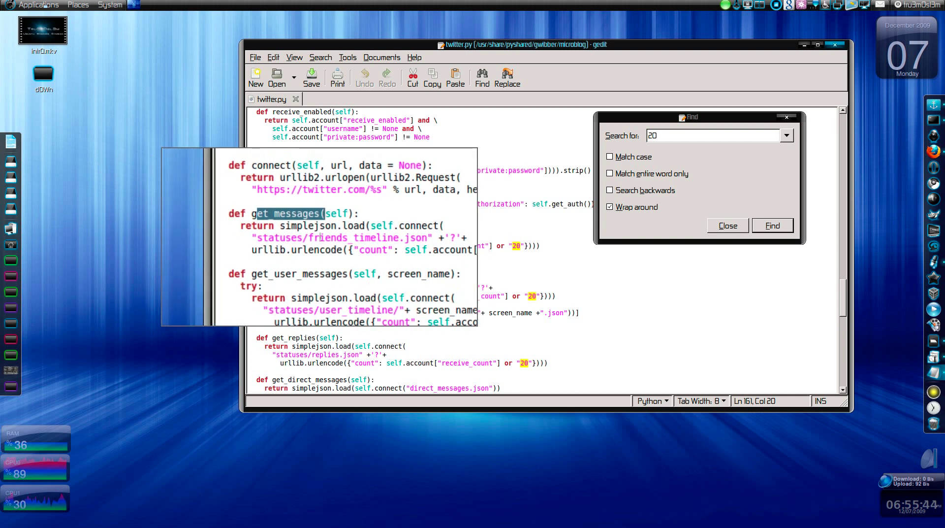
pyautogui.doubleClick(321, 237)
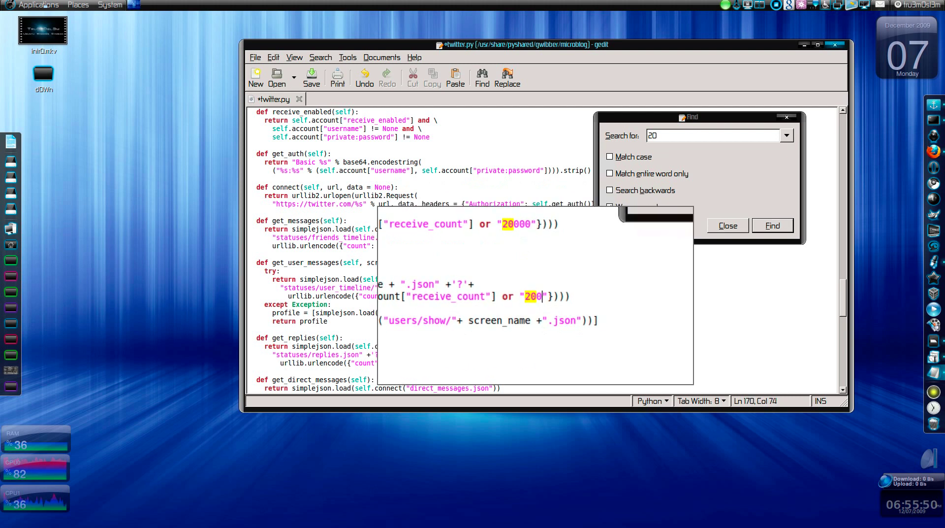
pyautogui.scroll(-3, 502, 284)
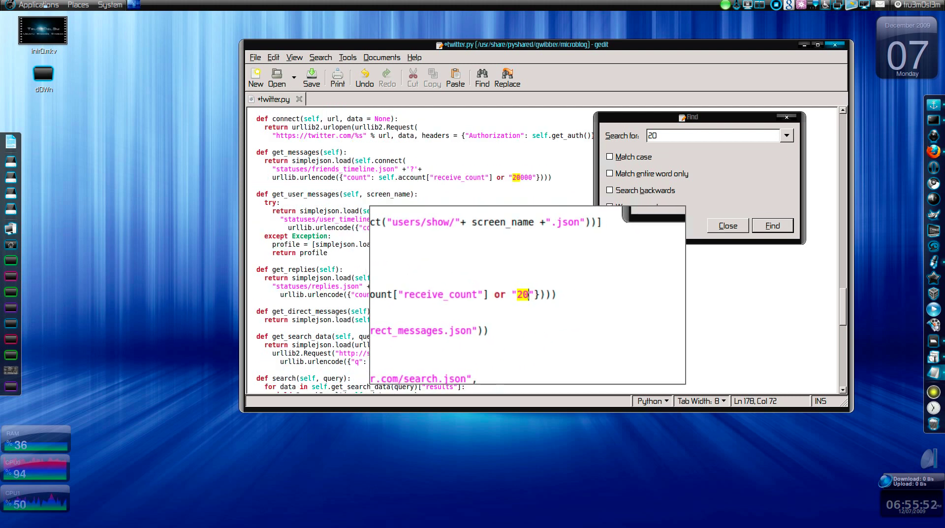
pyautogui.scroll(-6, 527, 295)
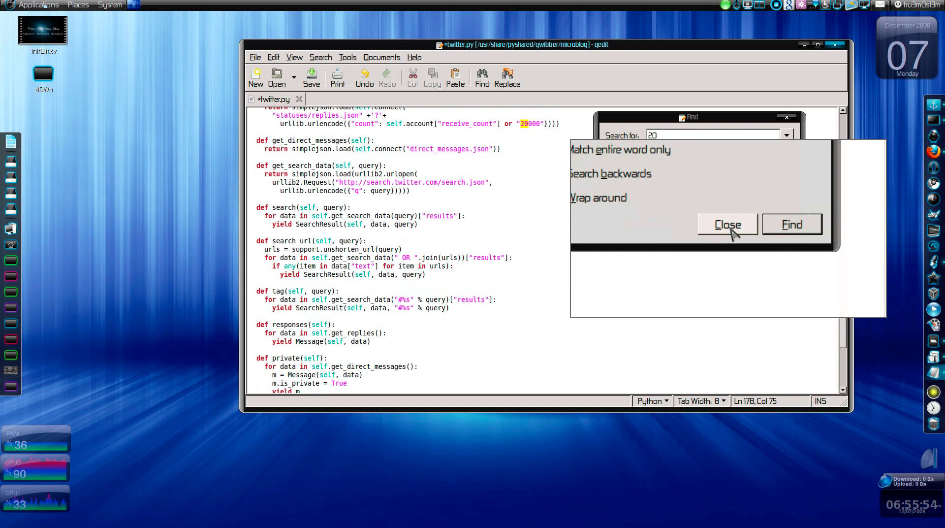
pyautogui.click(771, 226)
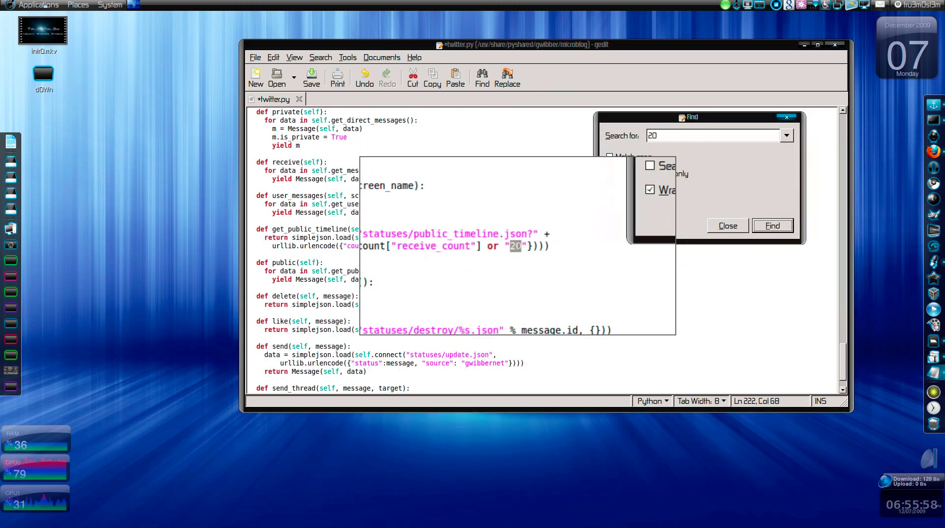
pyautogui.click(520, 246)
# - Check the file for any further occurrences of 20 and close the Find dialog
pyautogui.click(772, 226)
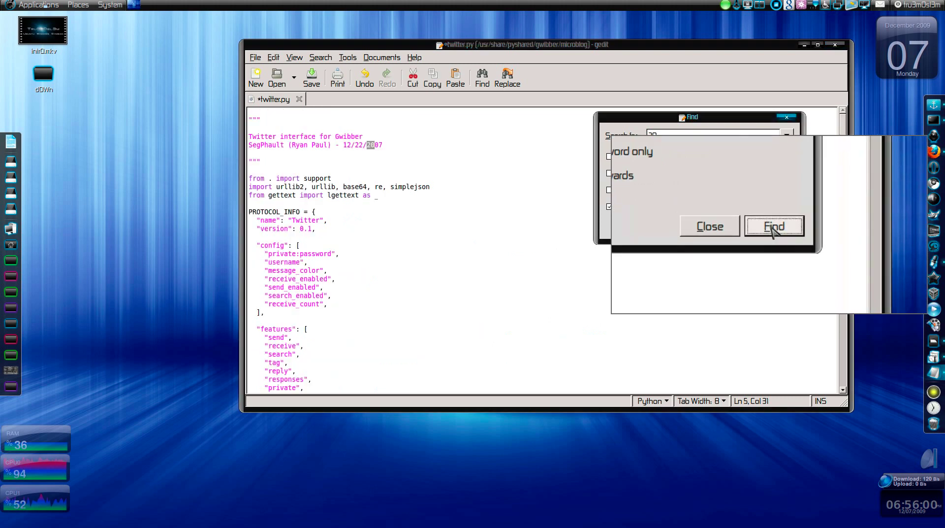
pyautogui.click(772, 226)
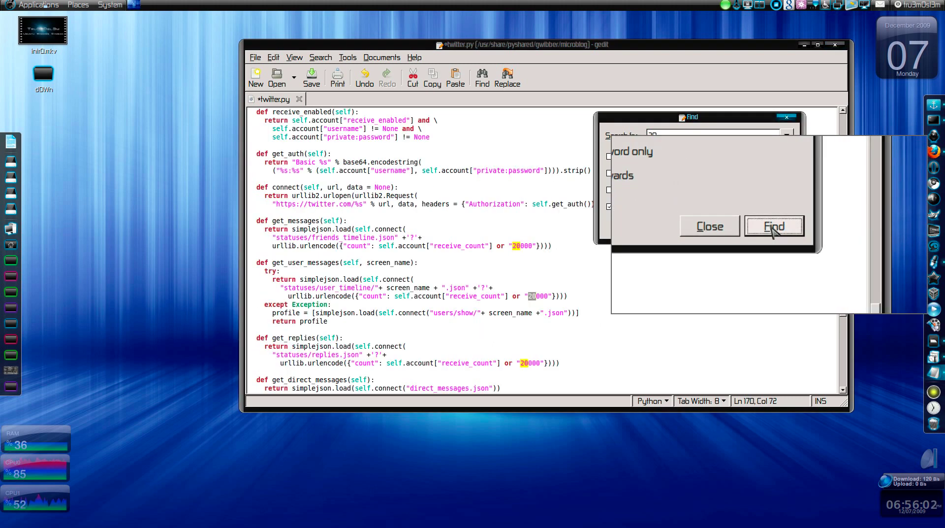
pyautogui.click(773, 226)
pyautogui.click(773, 226)
pyautogui.click(773, 227)
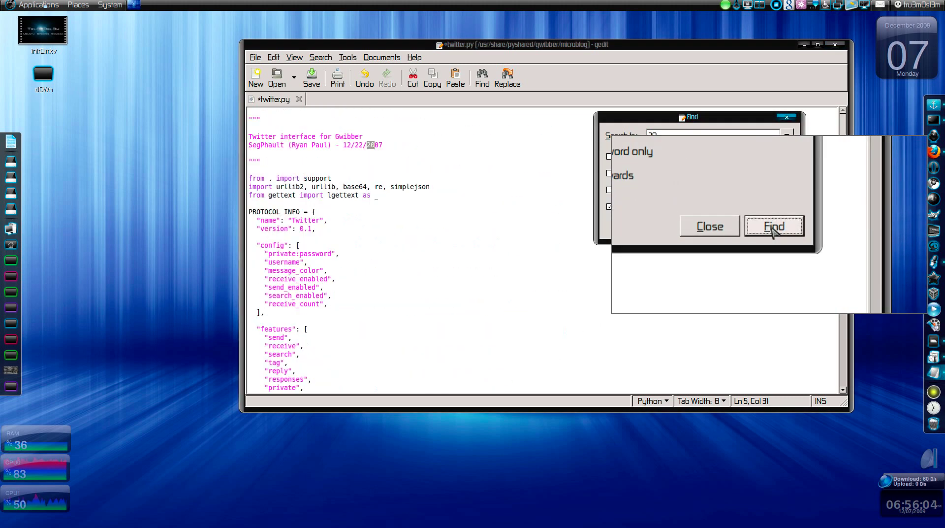
pyautogui.click(722, 228)
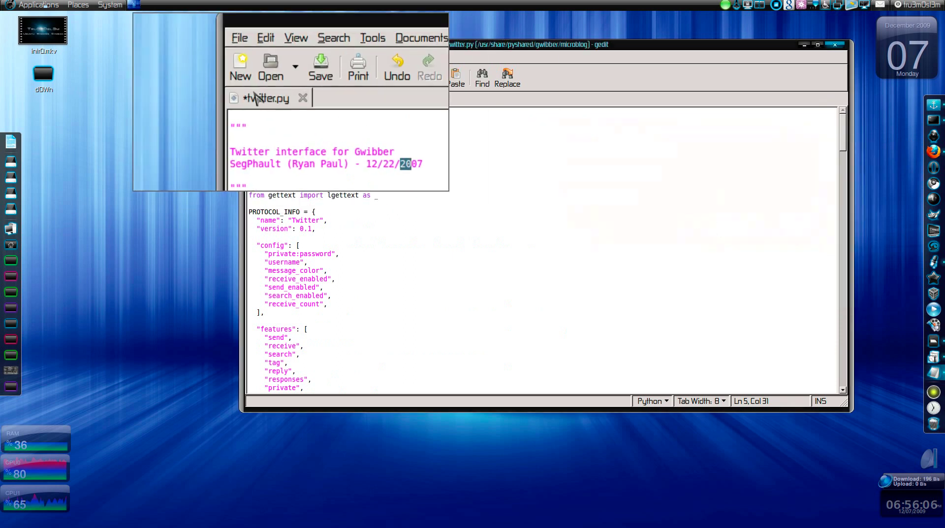
# - Save twitter.py, and close gedit and the terminal
pyautogui.click(311, 78)
pyautogui.click(845, 46)
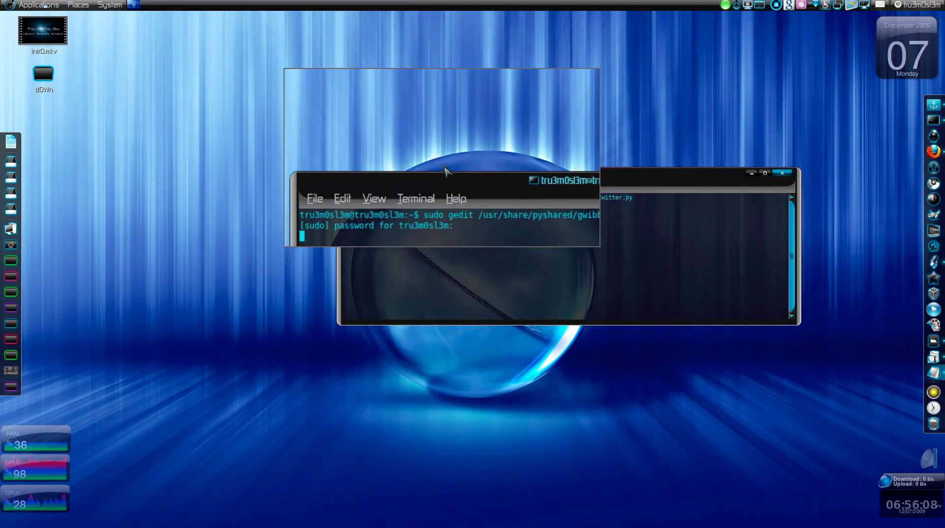
pyautogui.click(783, 171)
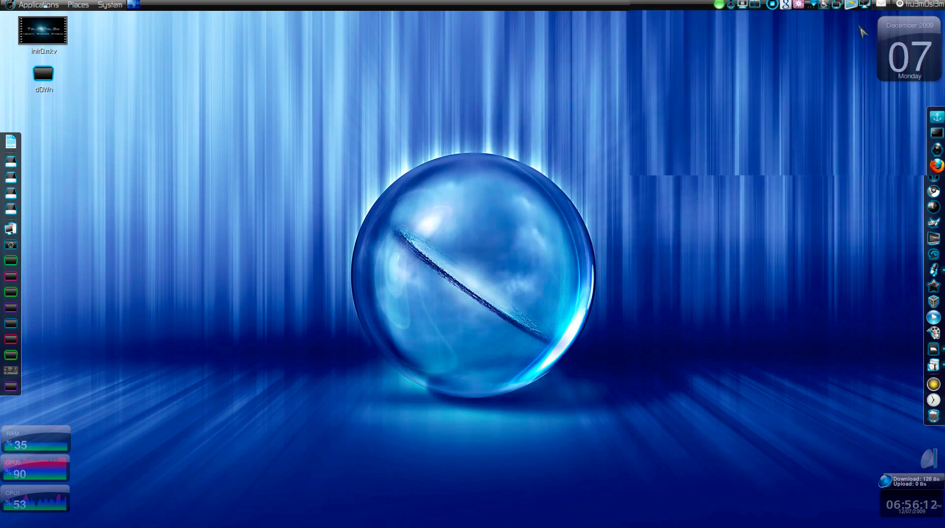
# - Relaunch the Gwibber microblogging client and switch it from the Home view to the Messages view
pyautogui.click(882, 4)
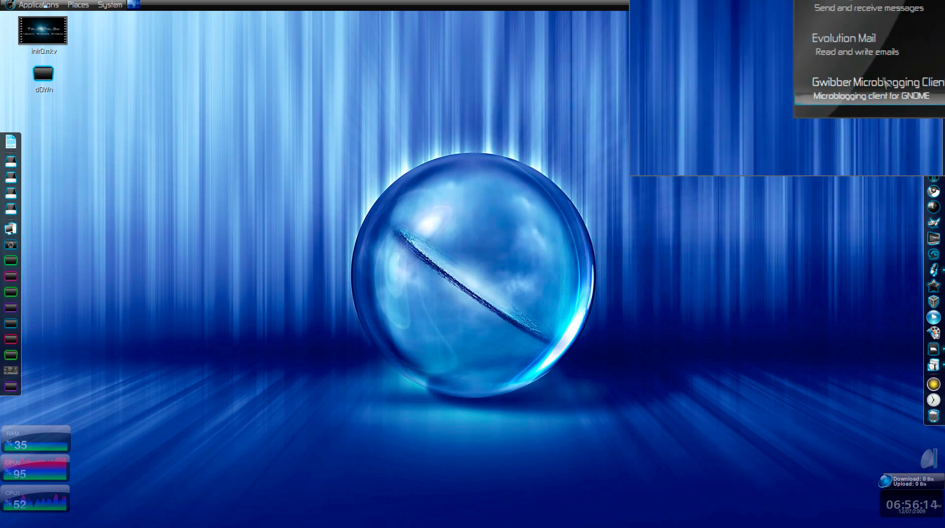
pyautogui.click(882, 4)
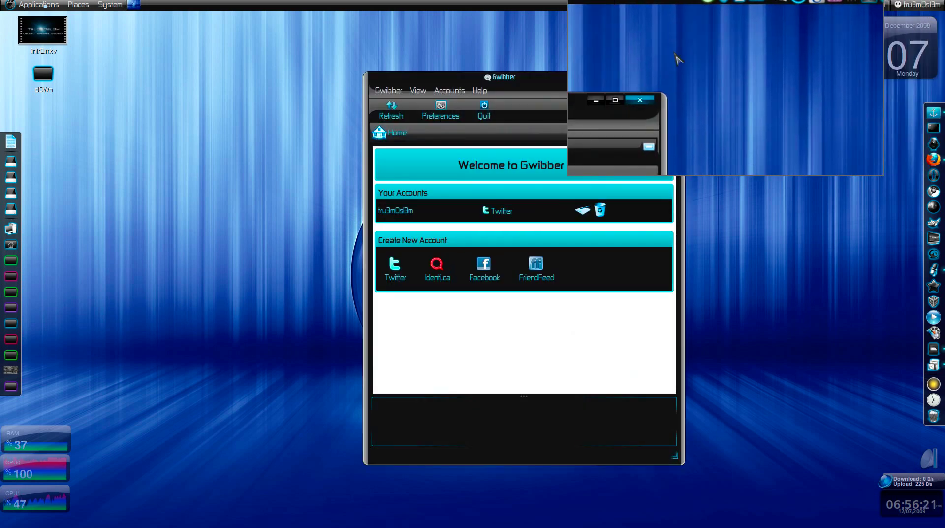
pyautogui.click(414, 134)
pyautogui.click(420, 154)
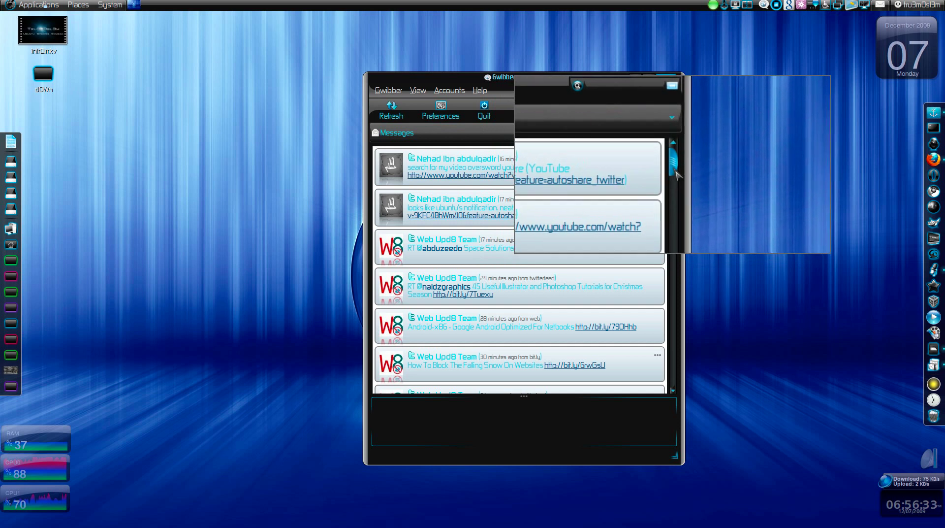
# - Browse to the end of the message list in Gwibber and view more messages
pyautogui.moveTo(673, 174); pyautogui.dragTo(676, 393)
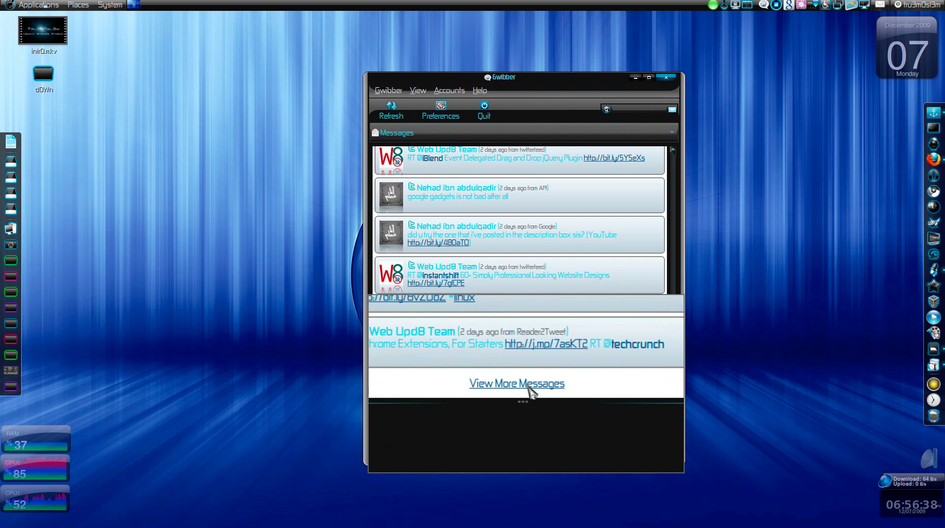
pyautogui.click(531, 389)
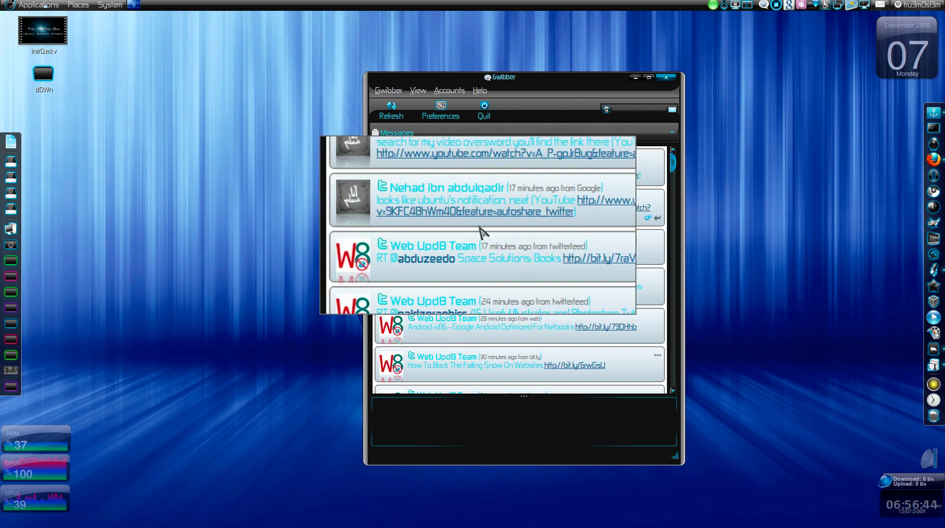
pyautogui.scroll(-2, 450, 137)
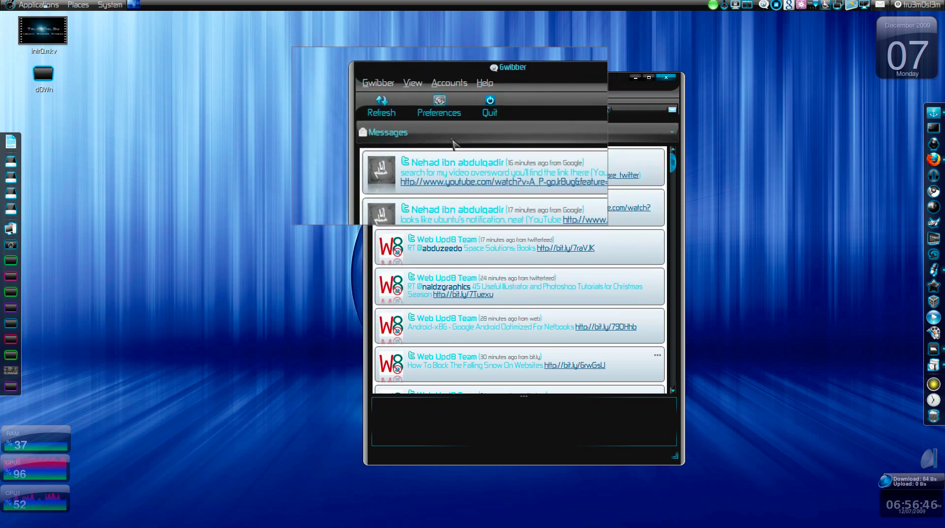
# - Shift the Gwibber window slightly and switch to the neighbouring desktop workspace
pyautogui.moveTo(474, 87); pyautogui.dragTo(433, 85)
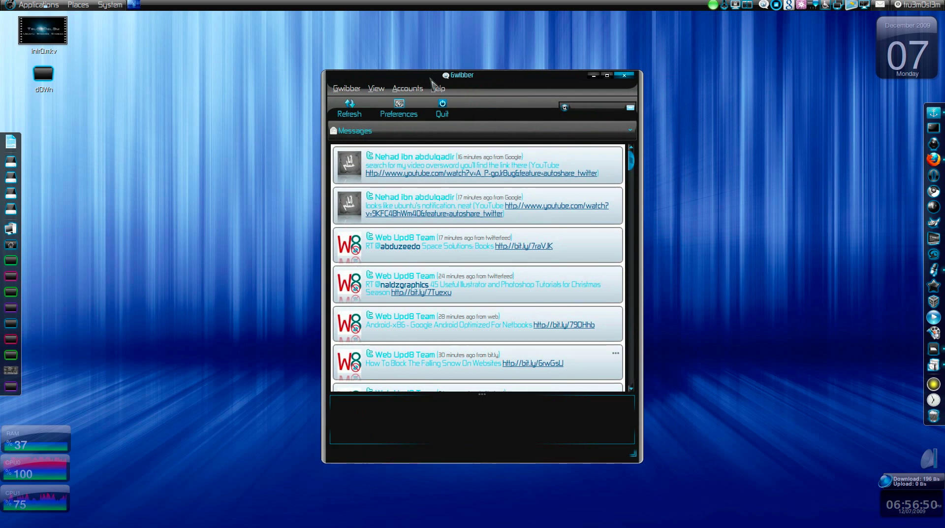
pyautogui.hotkey('alt', 'Tab')
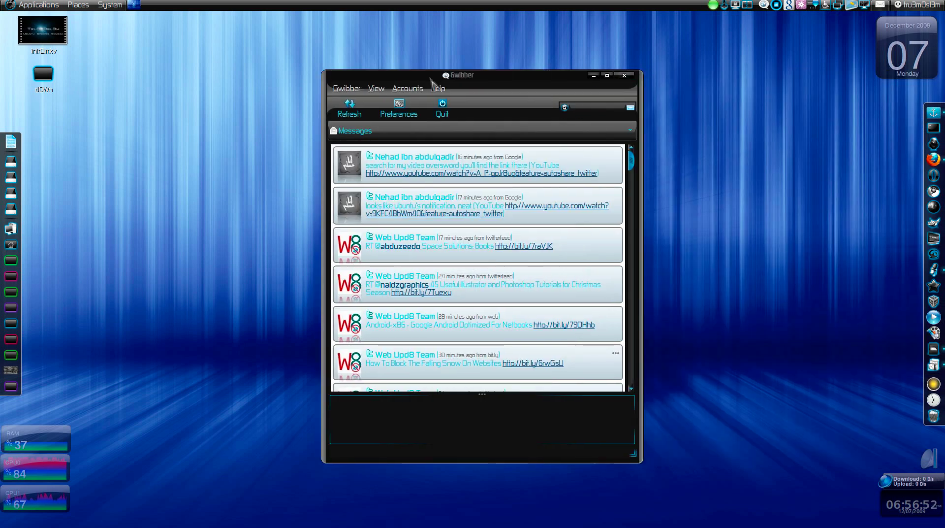
pyautogui.hotkey('ctrl', 'alt', 'Right')
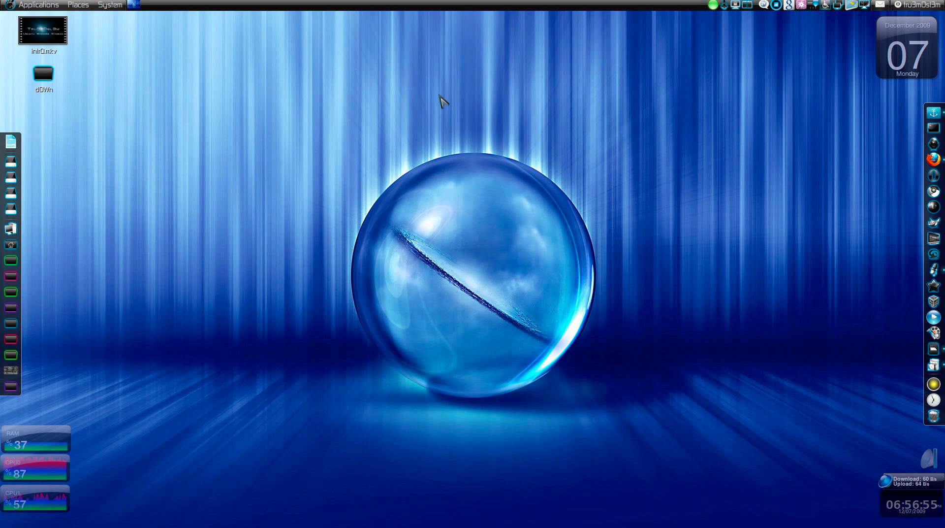